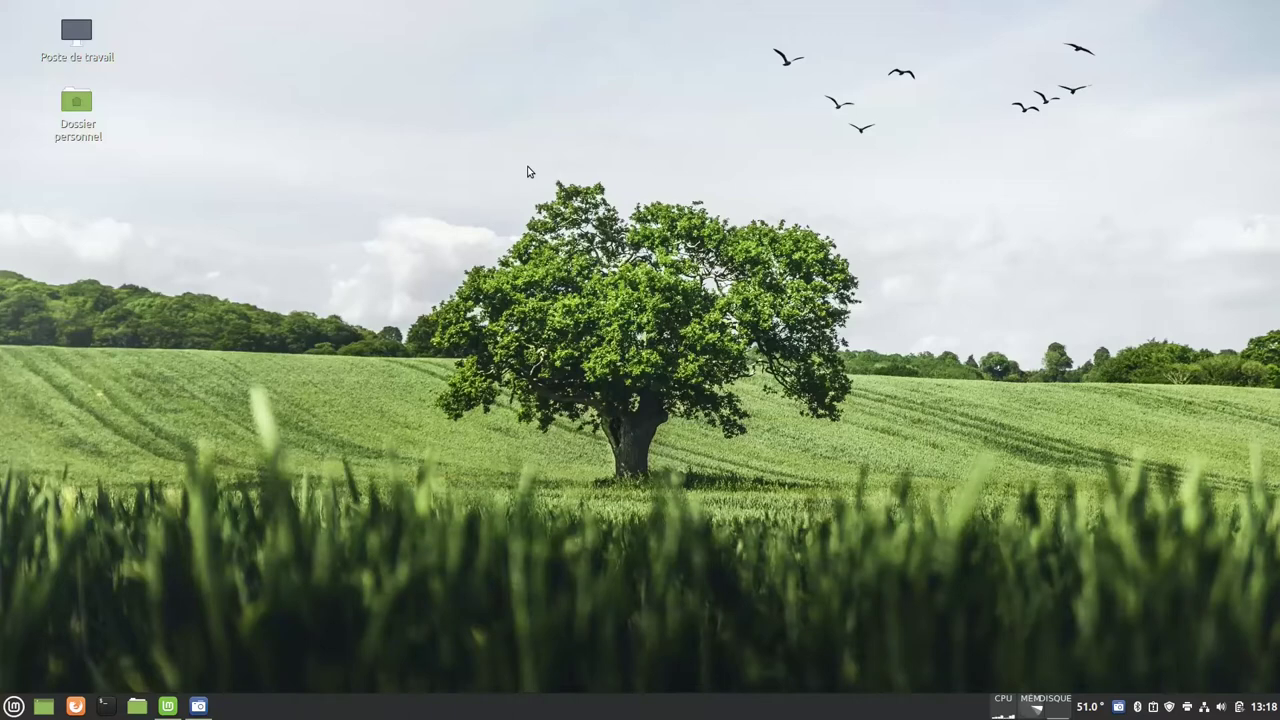
Step: Review the system information and the font selection pages in the system settings, and close the settings
{"action": "left_click", "coordinate": [4, 708]}
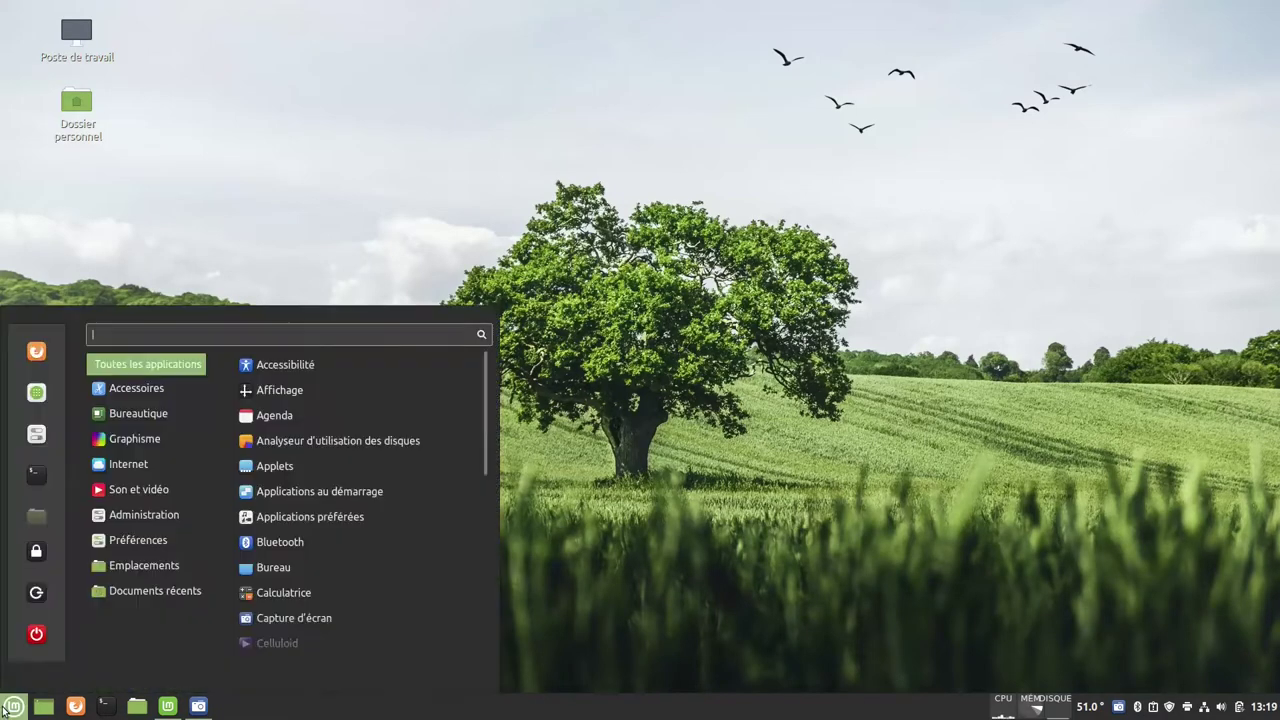
{"action": "left_click", "coordinate": [37, 440]}
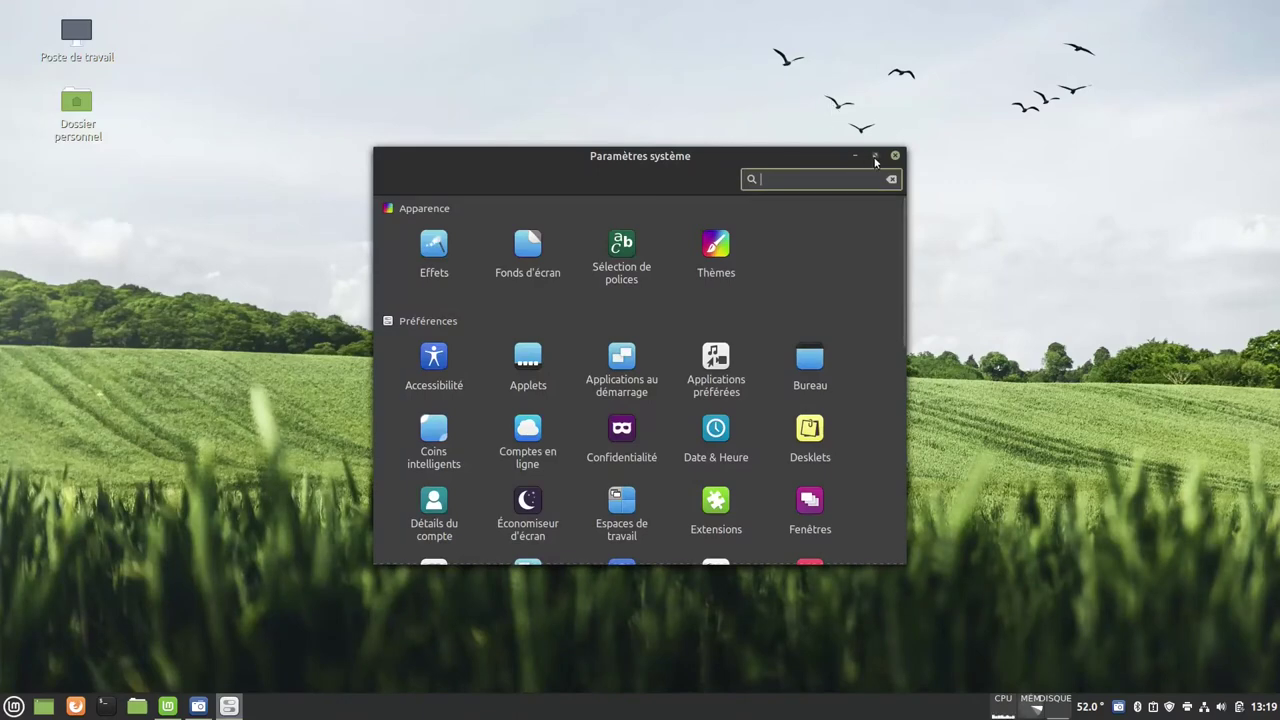
{"action": "left_click", "coordinate": [875, 156]}
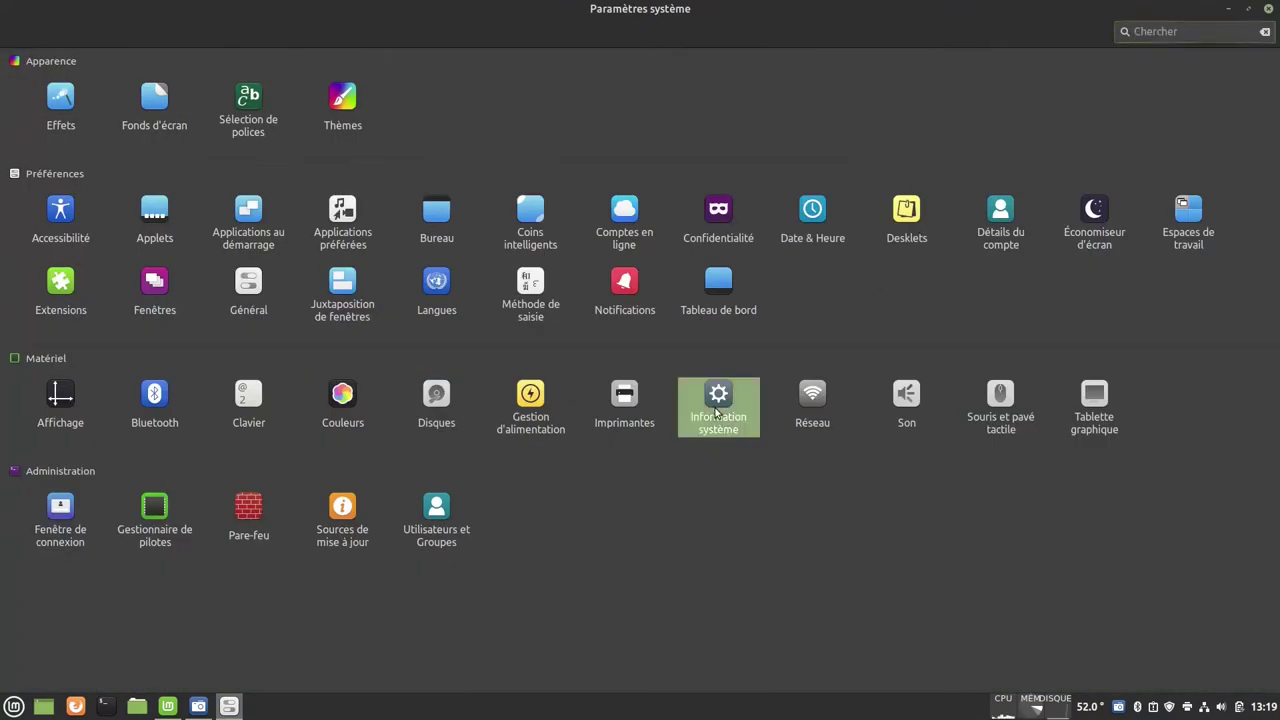
{"action": "left_click", "coordinate": [716, 412]}
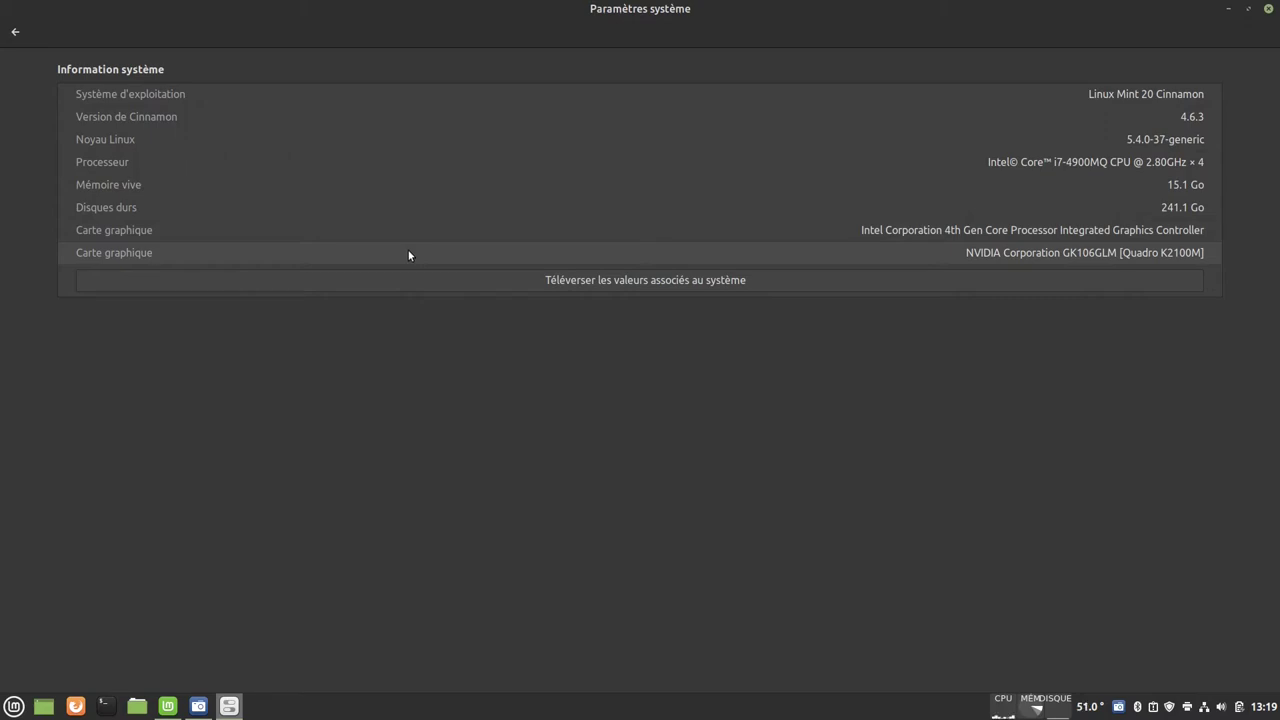
{"action": "left_click", "coordinate": [15, 32]}
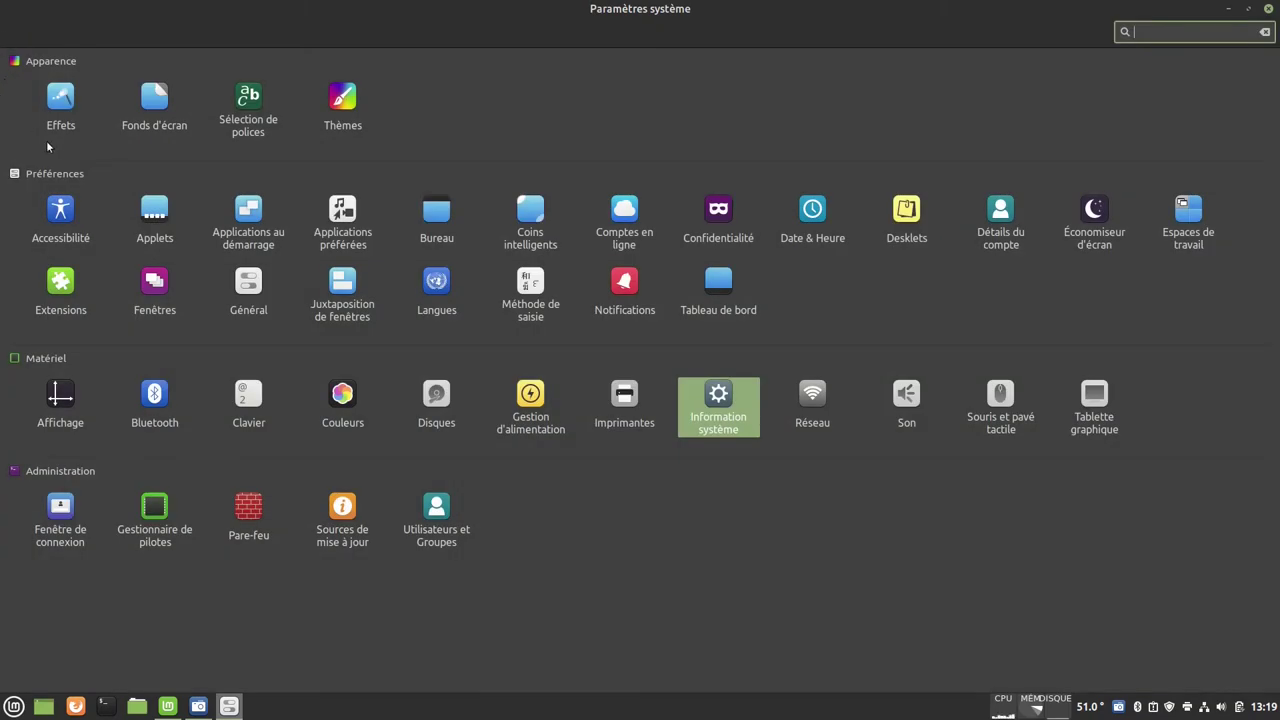
{"action": "left_click", "coordinate": [259, 108]}
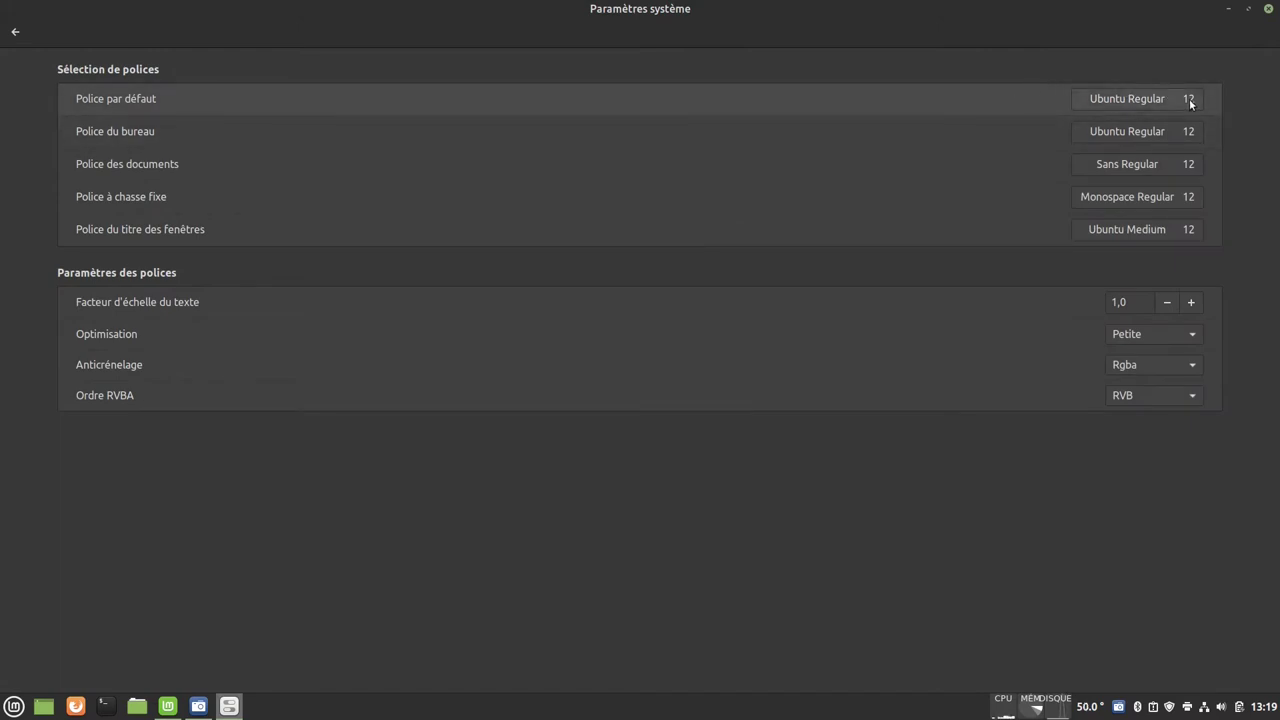
{"action": "left_click", "coordinate": [1269, 11]}
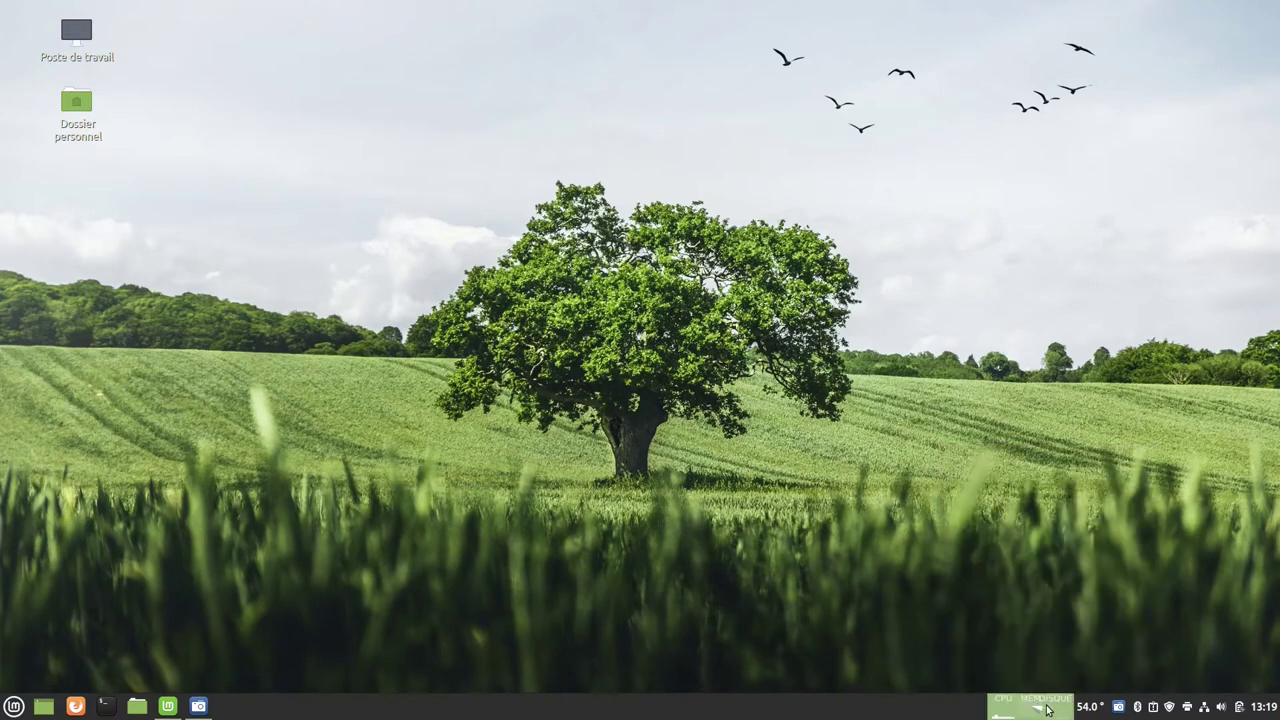
Step: Launch the driver manager from the system report on installing device drivers, authenticating with the account password
{"action": "left_click", "coordinate": [1155, 707]}
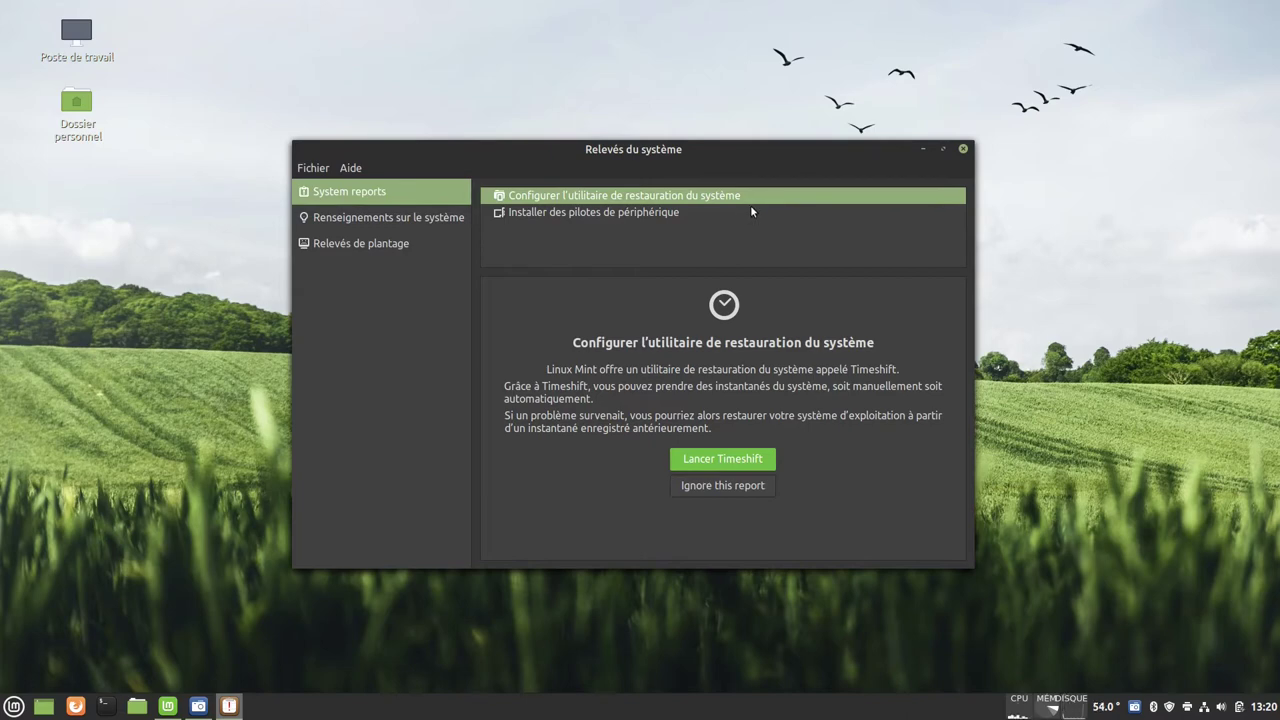
{"action": "left_click", "coordinate": [561, 213]}
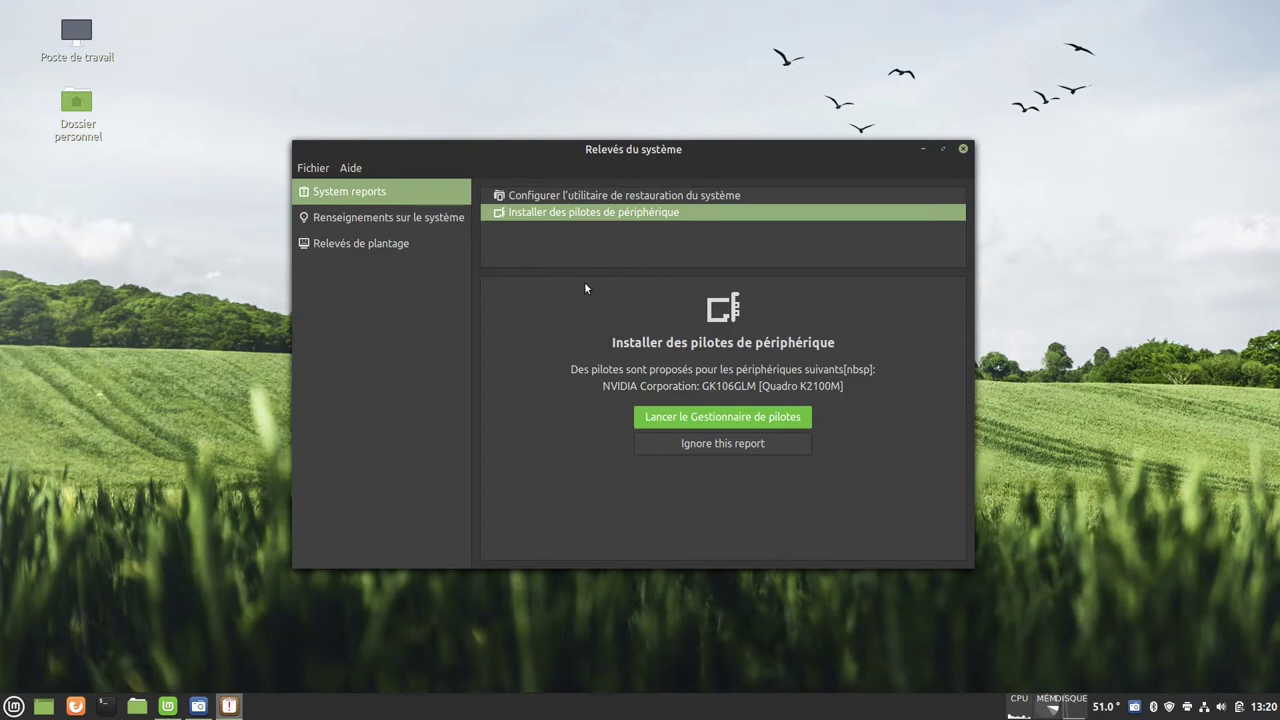
{"action": "left_click", "coordinate": [703, 426]}
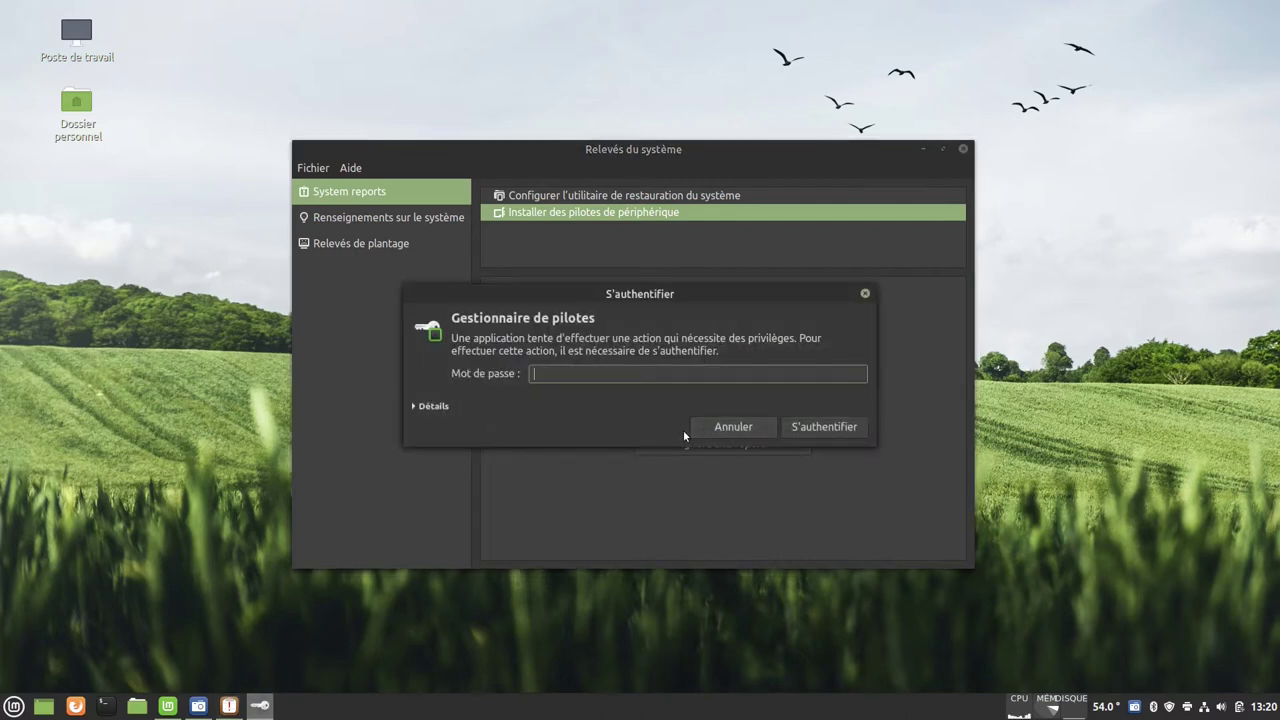
{"action": "type", "text": "****"}
{"action": "key", "text": "Return"}
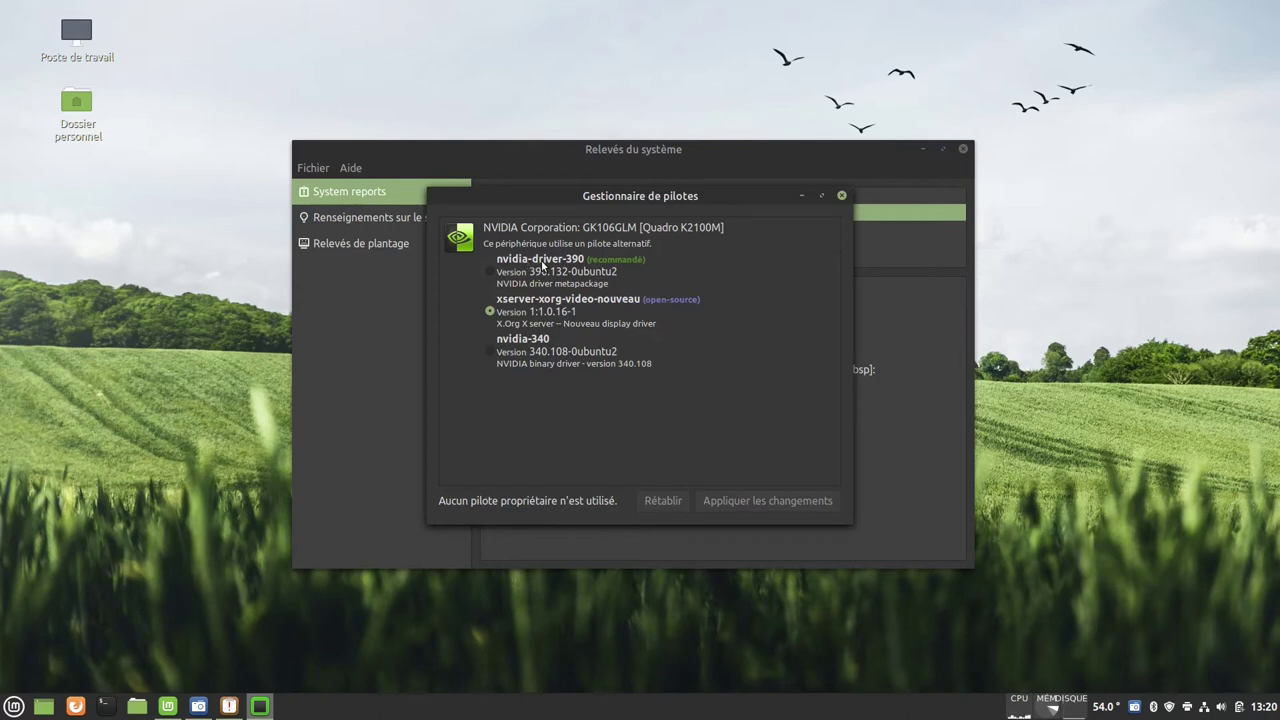
Step: Select the recommended nvidia-driver-390 for the NVIDIA Quadro K2100M and apply the change
{"action": "left_click", "coordinate": [489, 271]}
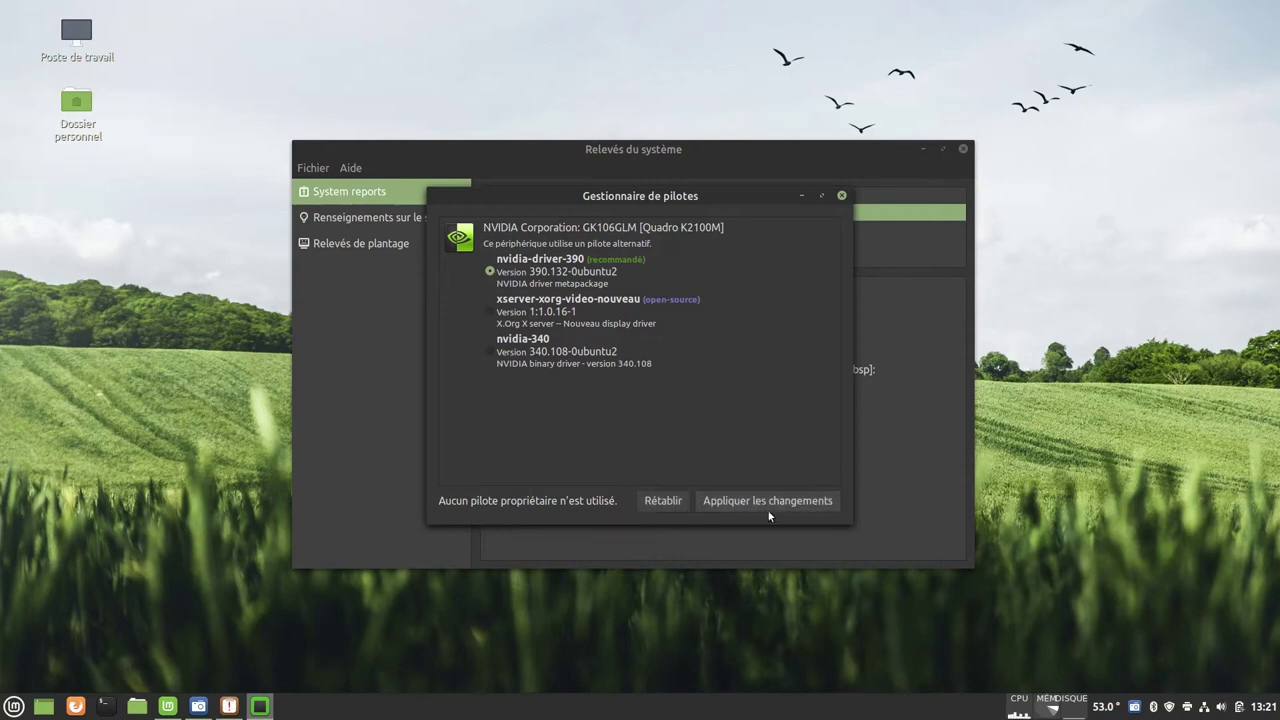
{"action": "left_click", "coordinate": [765, 500]}
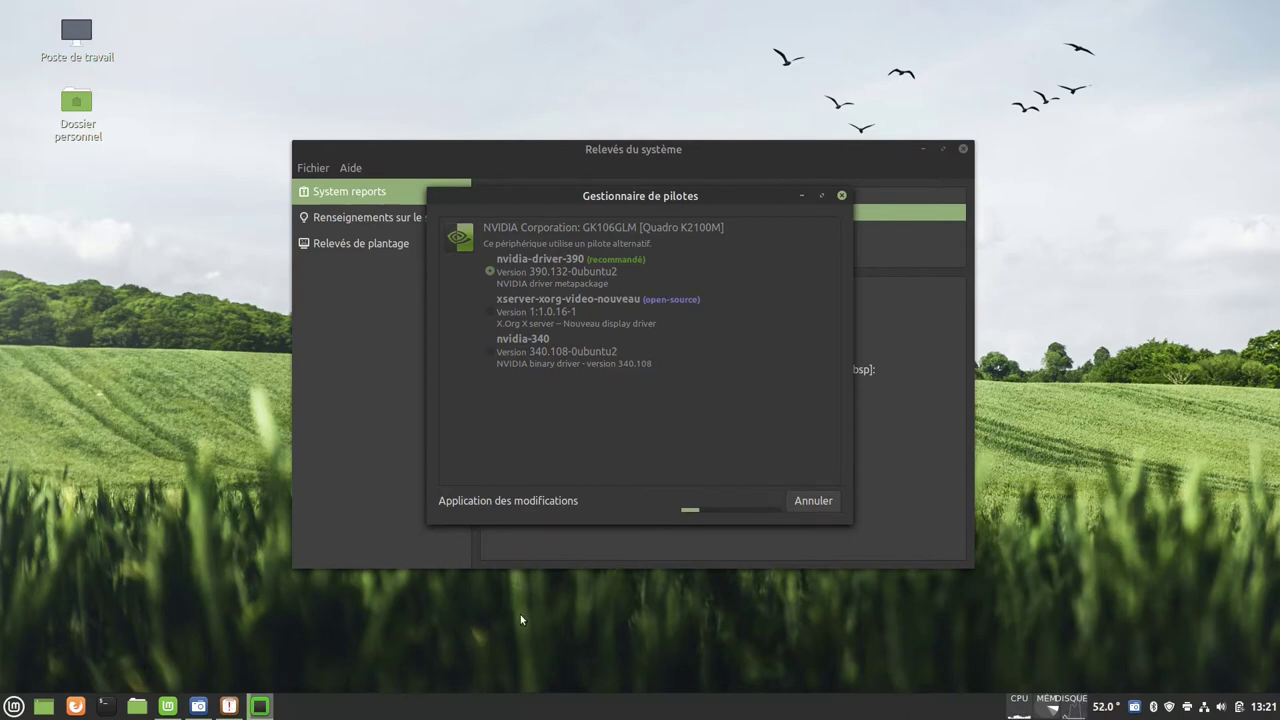
Step: Open the Linux Mint 20 new features page from the documentation section of the welcome screen
{"action": "left_click", "coordinate": [170, 712]}
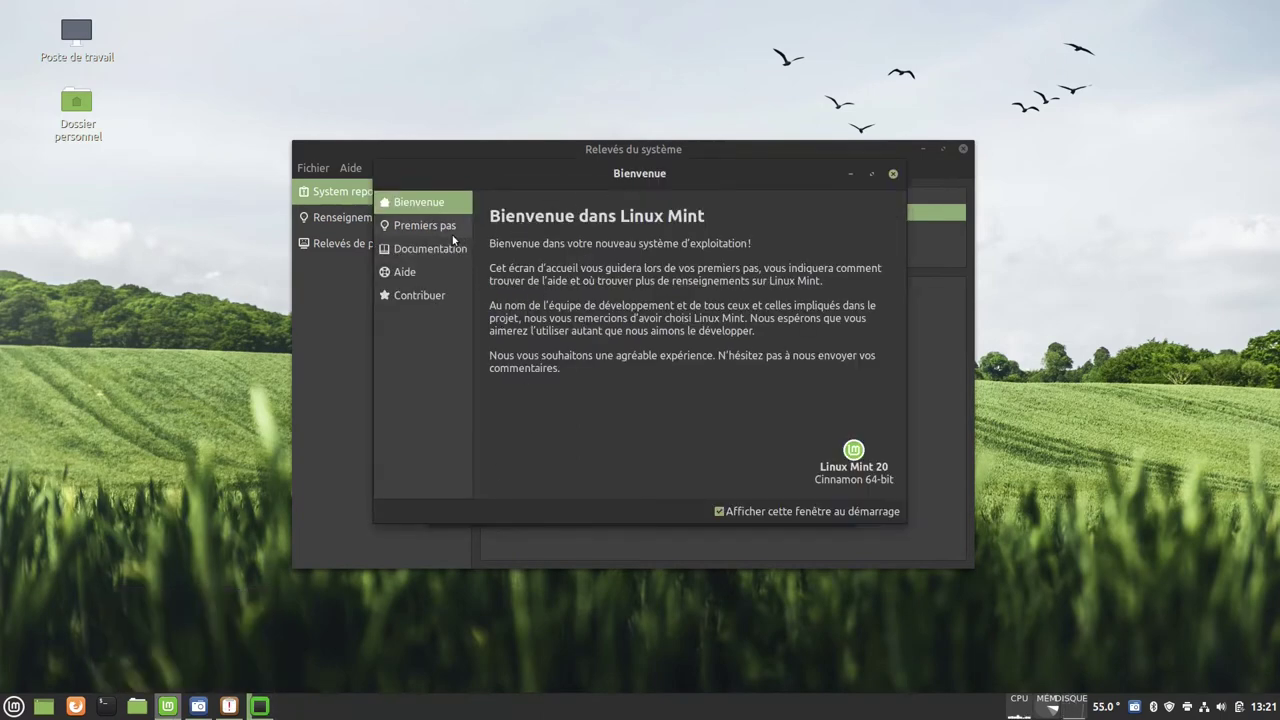
{"action": "left_click", "coordinate": [425, 225]}
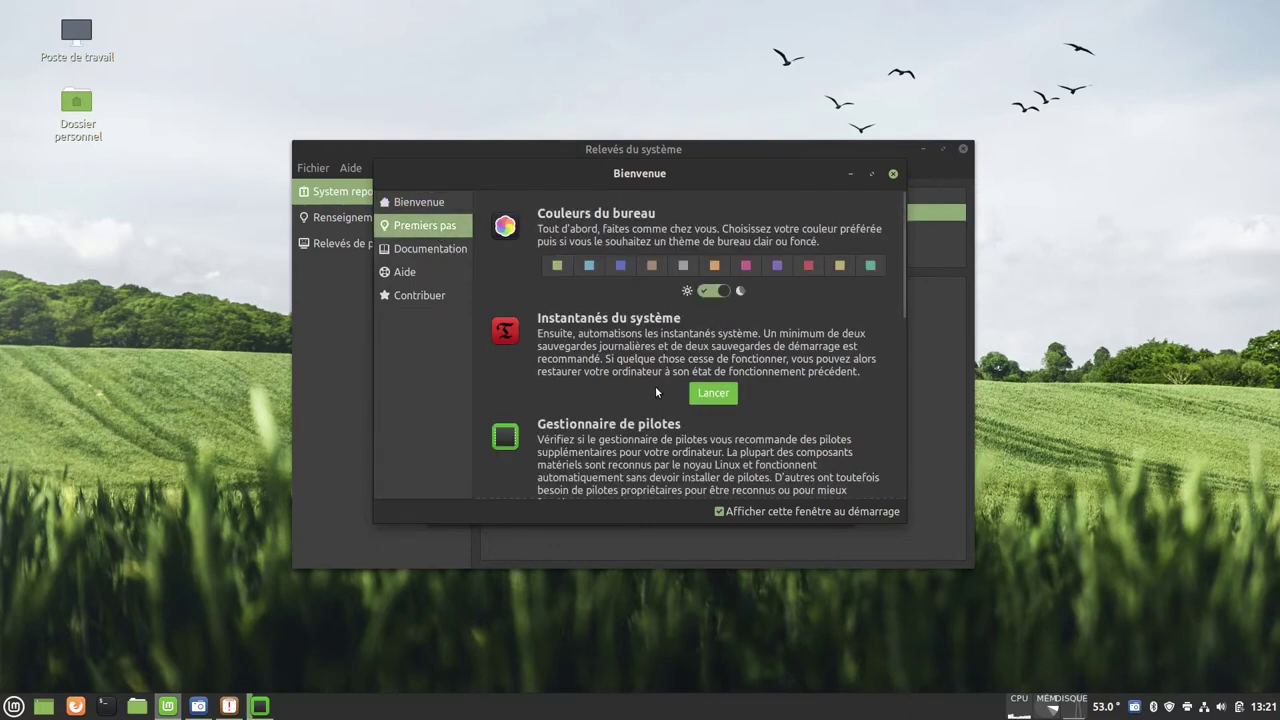
{"action": "left_click", "coordinate": [432, 256]}
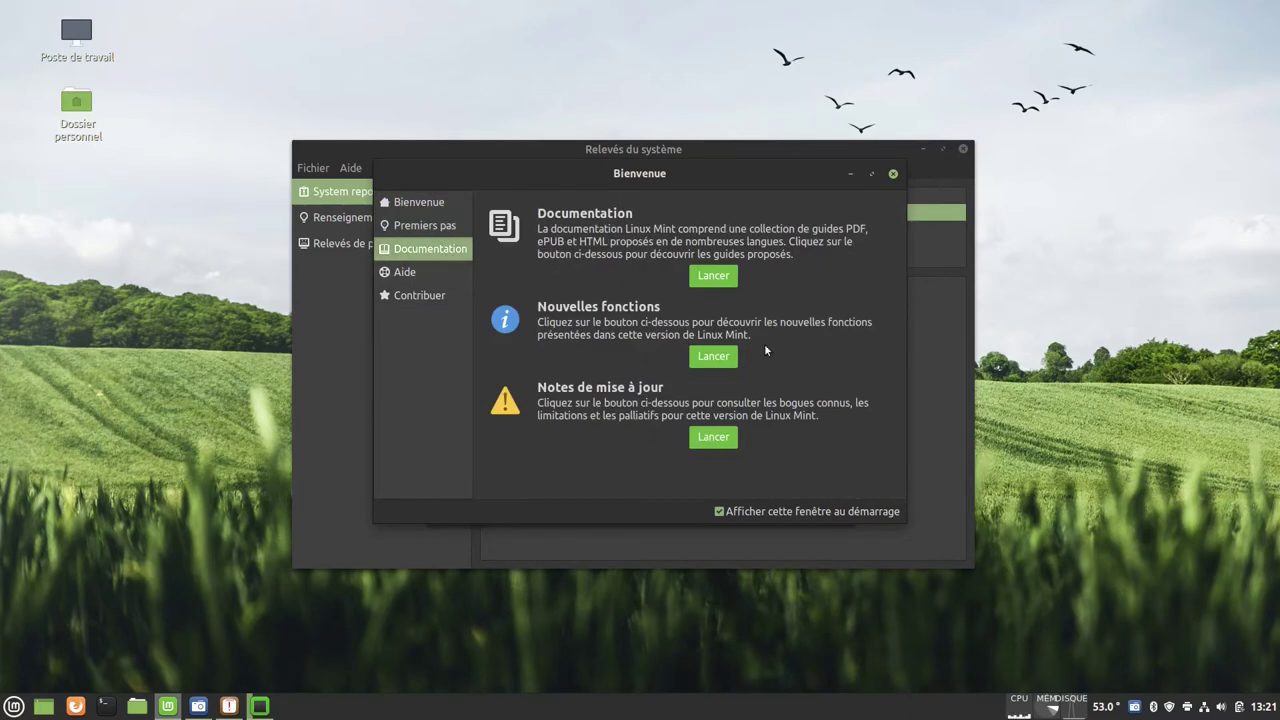
{"action": "left_click", "coordinate": [712, 357]}
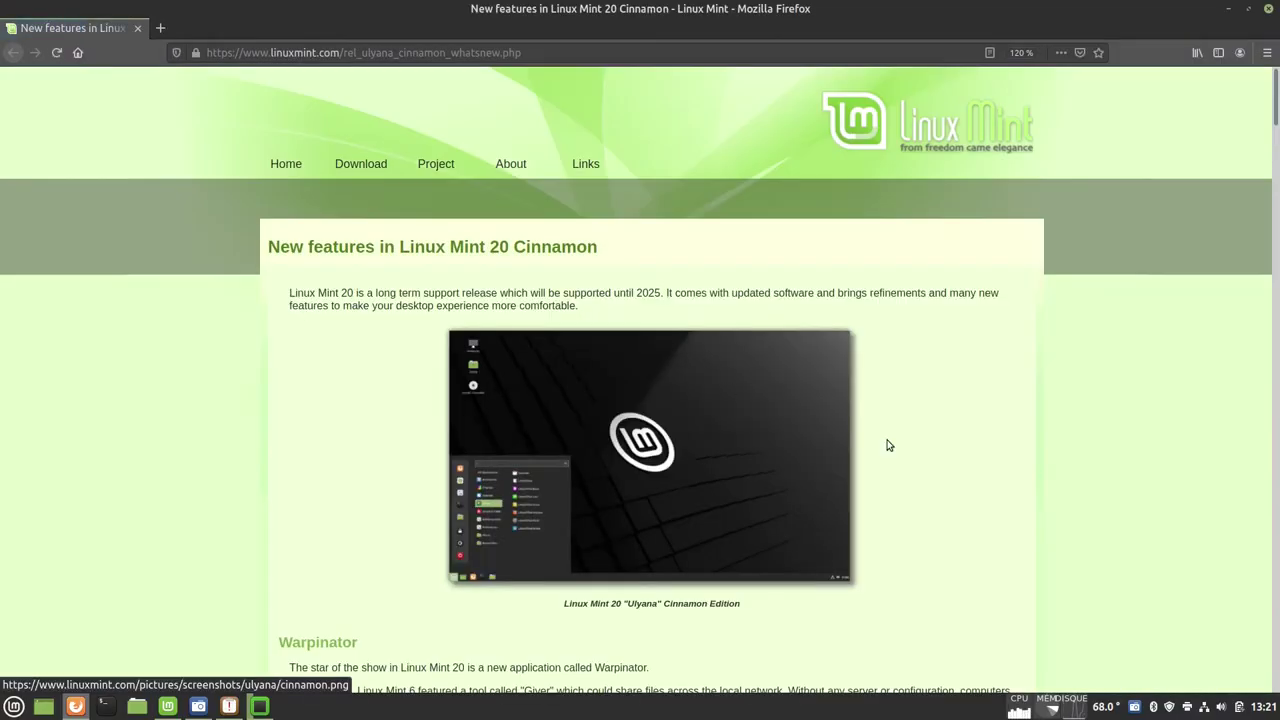
Step: Read through the Warpinator and NVIDIA Optimus sections of the new features page
{"action": "scroll", "coordinate": [880, 455], "scroll_direction": "down", "scroll_amount": 5}
{"action": "scroll", "coordinate": [815, 496], "scroll_direction": "down", "scroll_amount": 8}
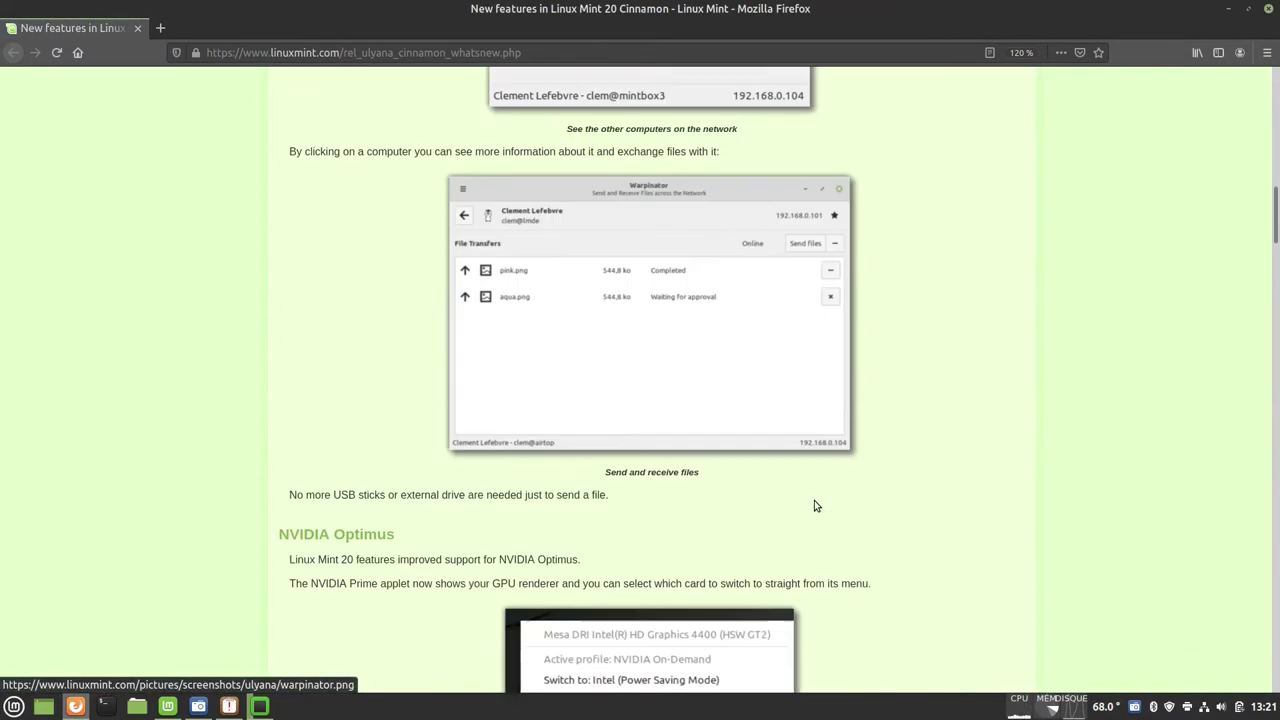
{"action": "scroll", "coordinate": [928, 434], "scroll_direction": "down", "scroll_amount": 2}
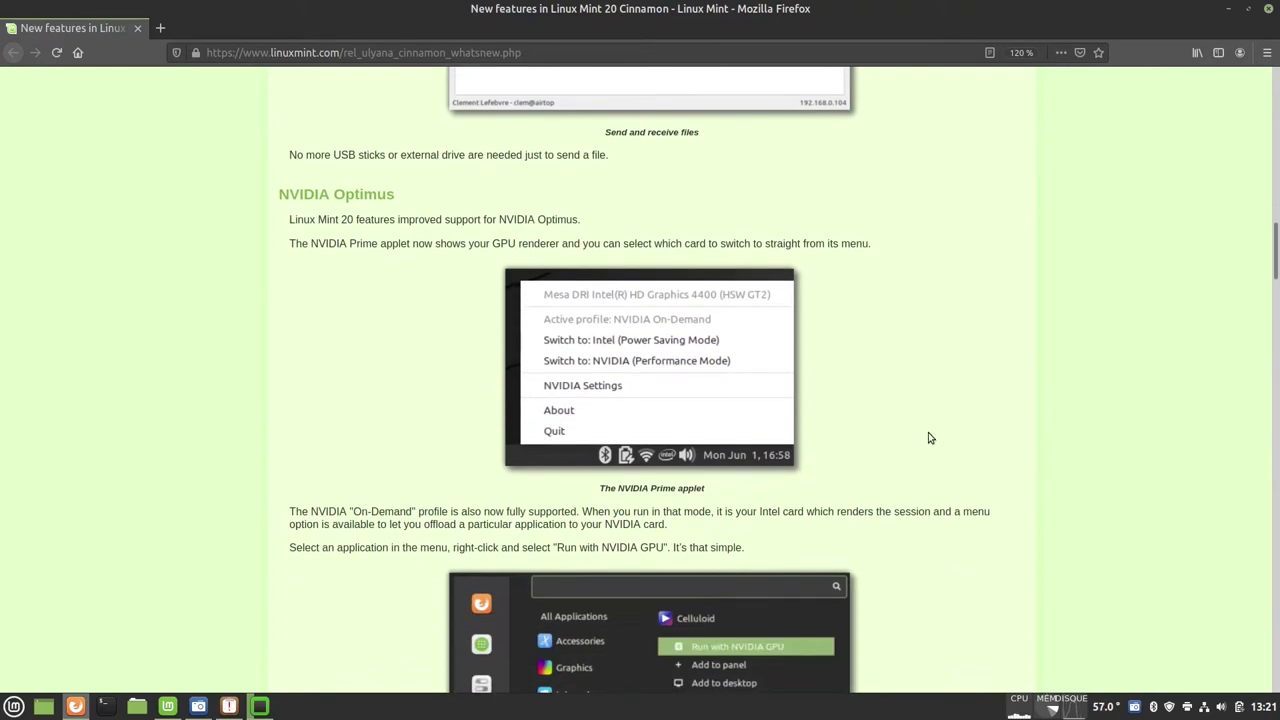
{"action": "scroll", "coordinate": [928, 440], "scroll_direction": "down", "scroll_amount": 1}
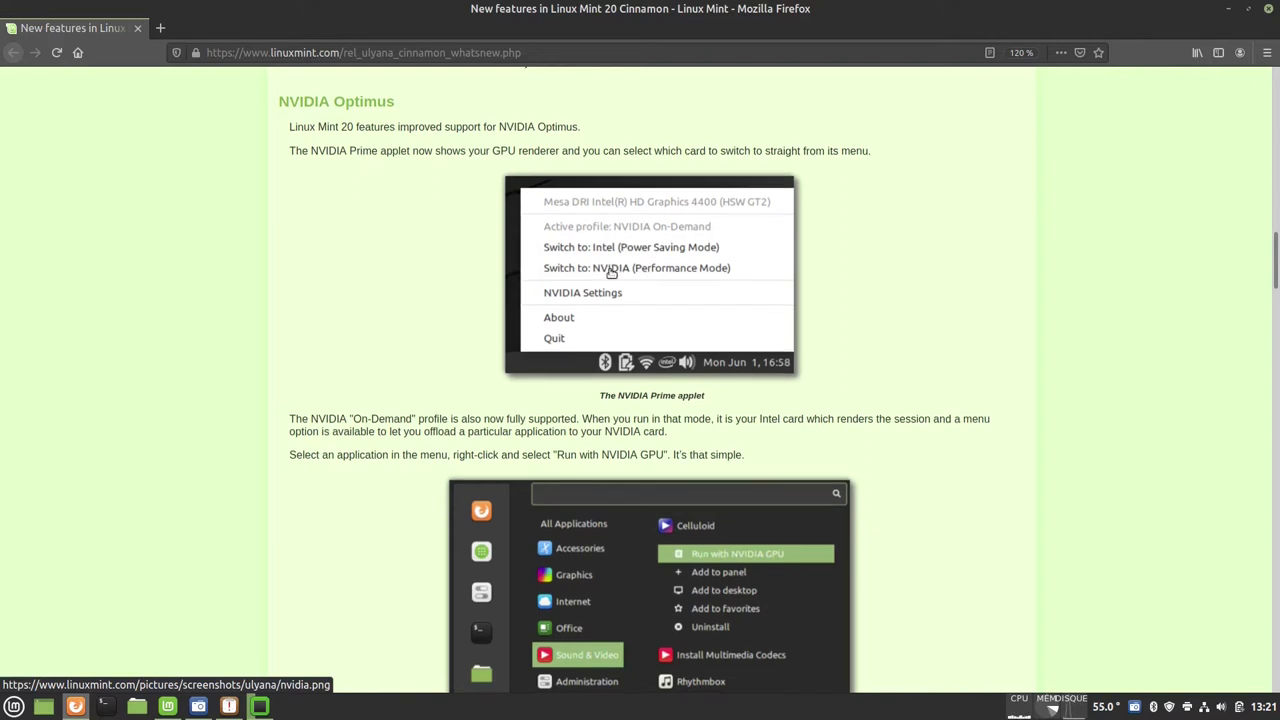
{"action": "scroll", "coordinate": [606, 265], "scroll_direction": "down", "scroll_amount": 3}
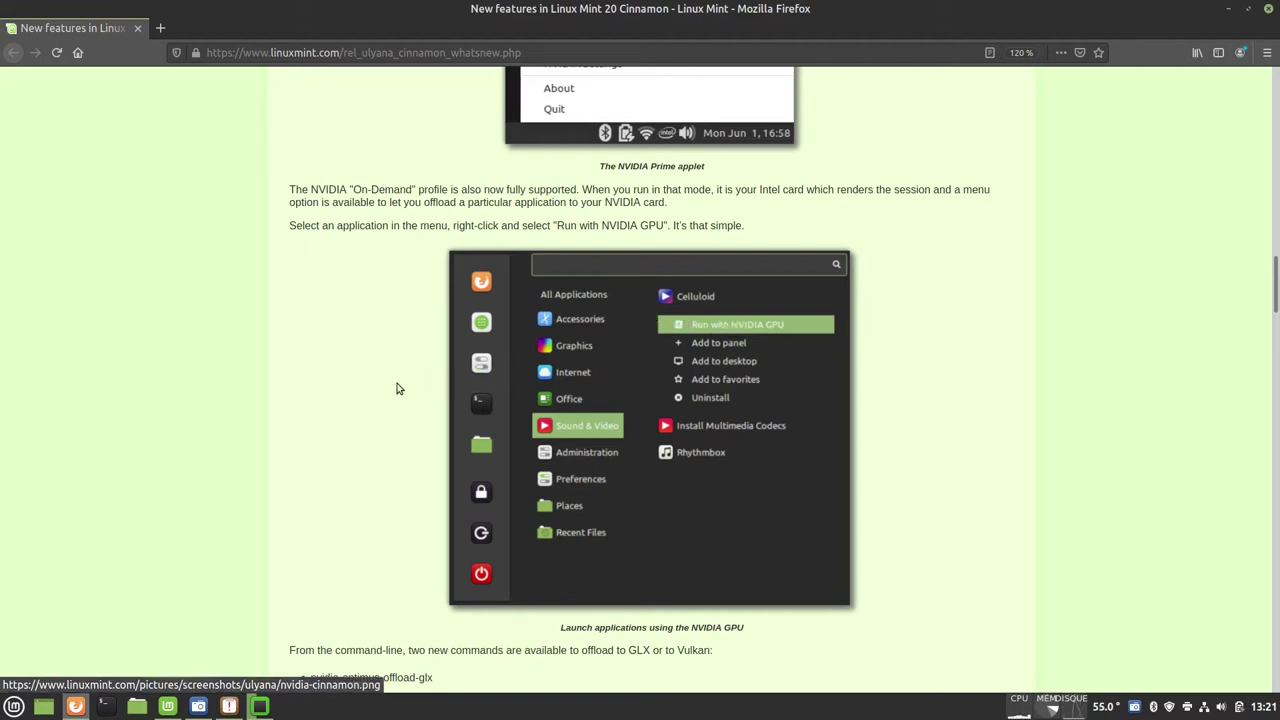
{"action": "scroll", "coordinate": [394, 380], "scroll_direction": "up", "scroll_amount": 3}
{"action": "scroll", "coordinate": [395, 378], "scroll_direction": "down", "scroll_amount": 3}
{"action": "scroll", "coordinate": [395, 378], "scroll_direction": "down", "scroll_amount": 2}
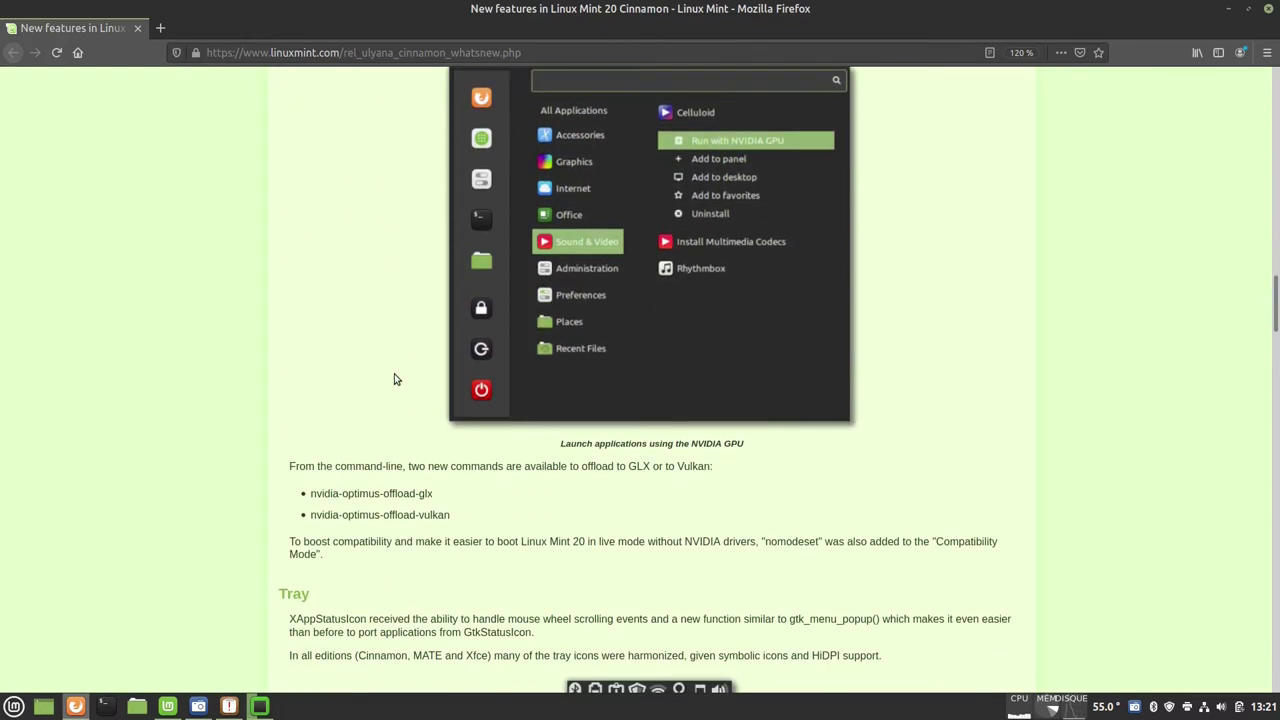
{"action": "scroll", "coordinate": [395, 378], "scroll_direction": "down", "scroll_amount": 1}
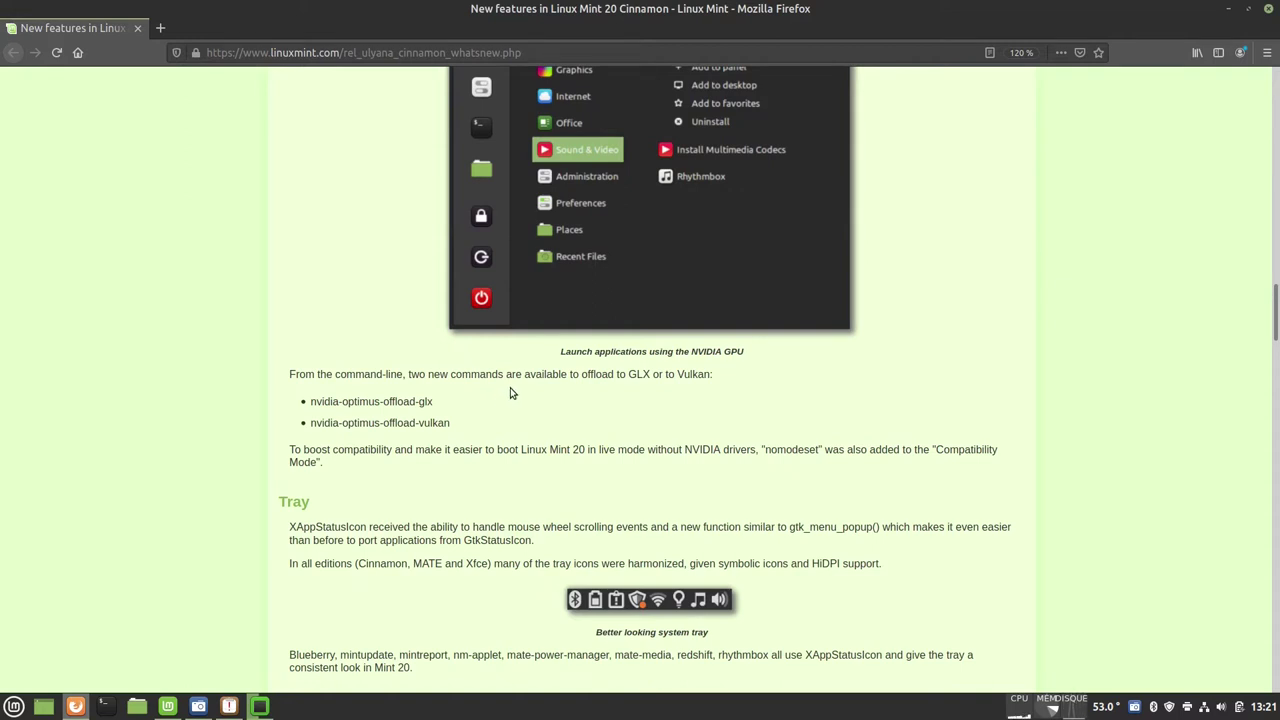
Step: Examine the Tray and Cinnamon 4.6 sections of the new features page, and minimise the browser and the welcome window
{"action": "scroll", "coordinate": [509, 393], "scroll_direction": "down", "scroll_amount": 3}
{"action": "scroll", "coordinate": [509, 393], "scroll_direction": "up", "scroll_amount": 2}
{"action": "scroll", "coordinate": [507, 410], "scroll_direction": "down", "scroll_amount": 5}
{"action": "scroll", "coordinate": [508, 432], "scroll_direction": "up", "scroll_amount": 1}
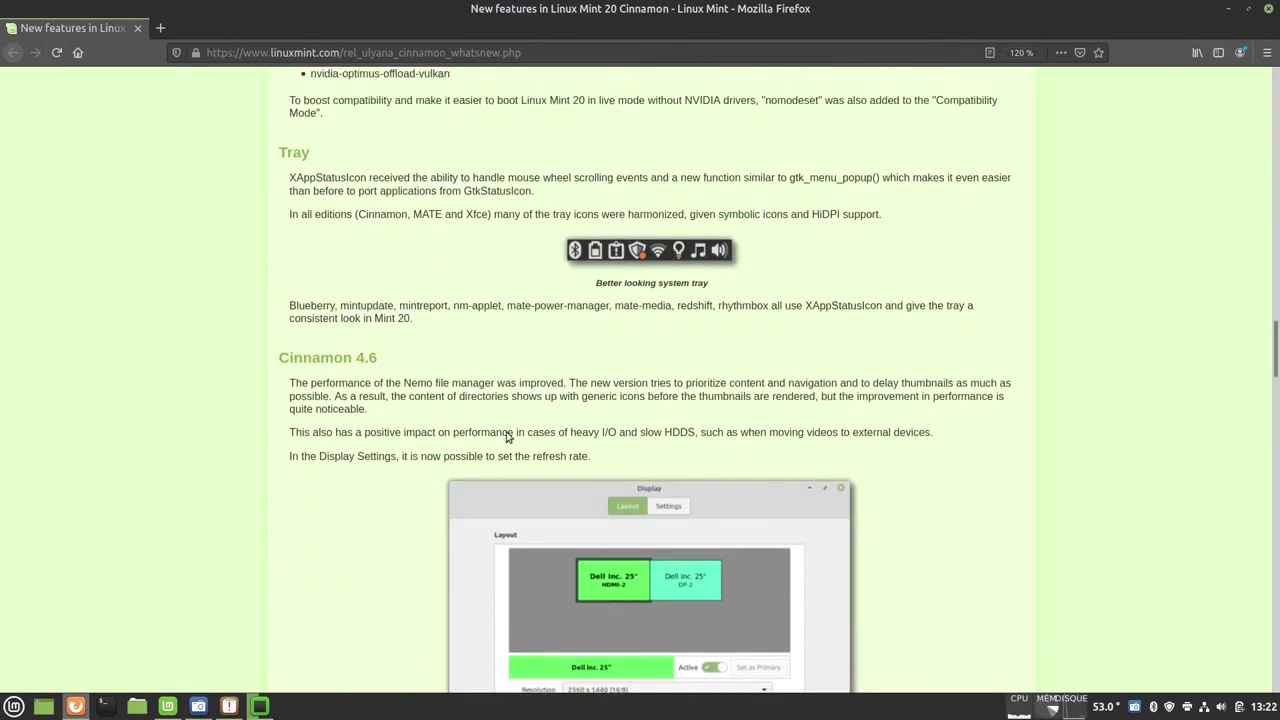
{"action": "scroll", "coordinate": [509, 436], "scroll_direction": "down", "scroll_amount": 5}
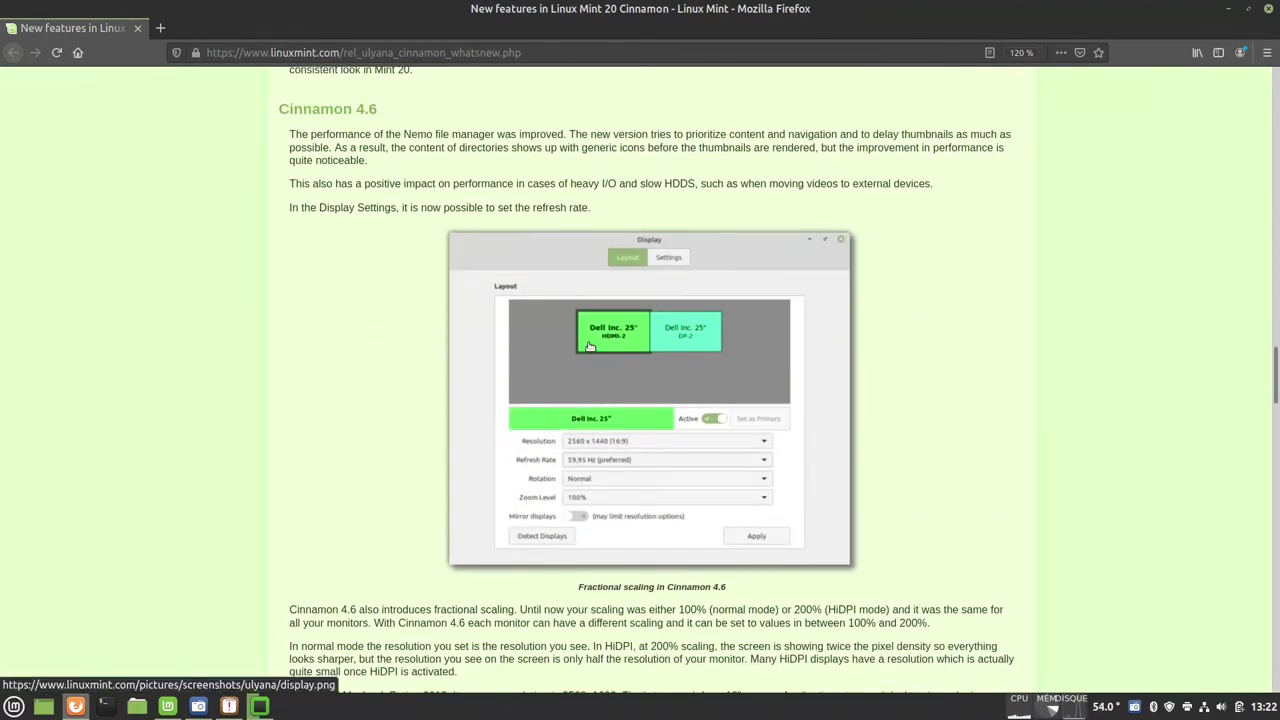
{"action": "scroll", "coordinate": [586, 350], "scroll_direction": "down", "scroll_amount": 1}
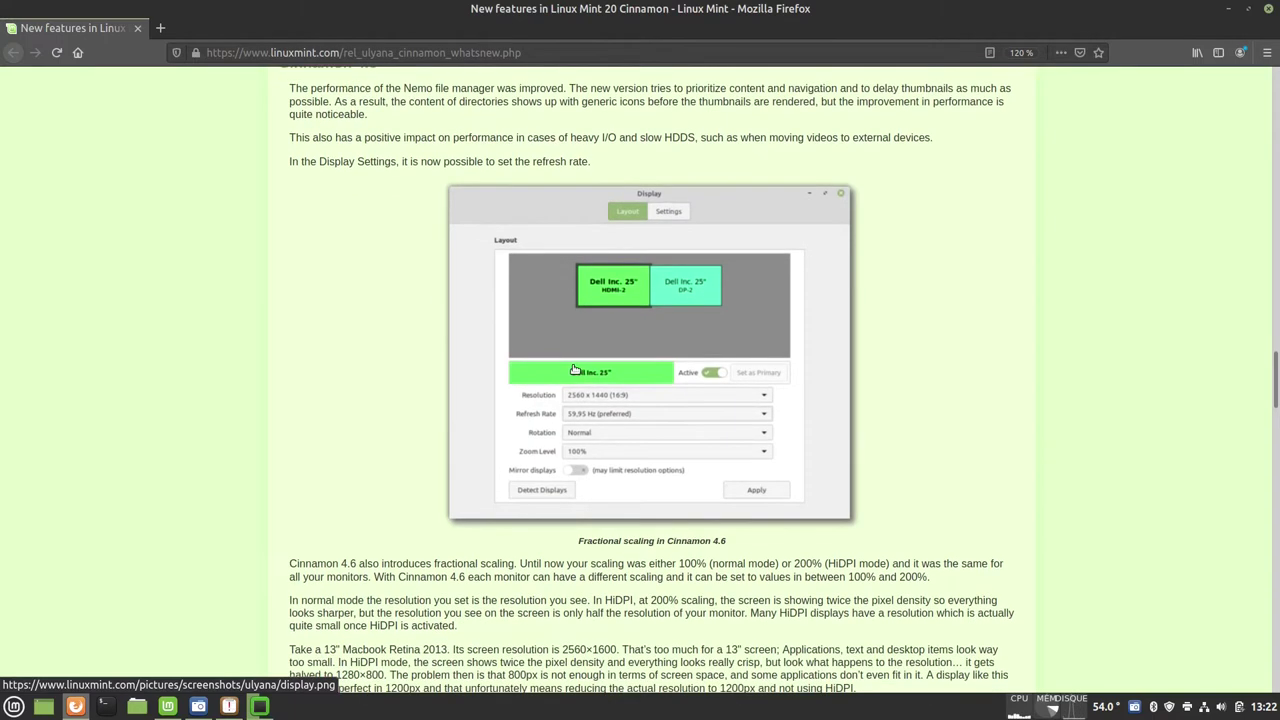
{"action": "scroll", "coordinate": [575, 369], "scroll_direction": "up", "scroll_amount": 2}
{"action": "scroll", "coordinate": [575, 369], "scroll_direction": "up", "scroll_amount": 1}
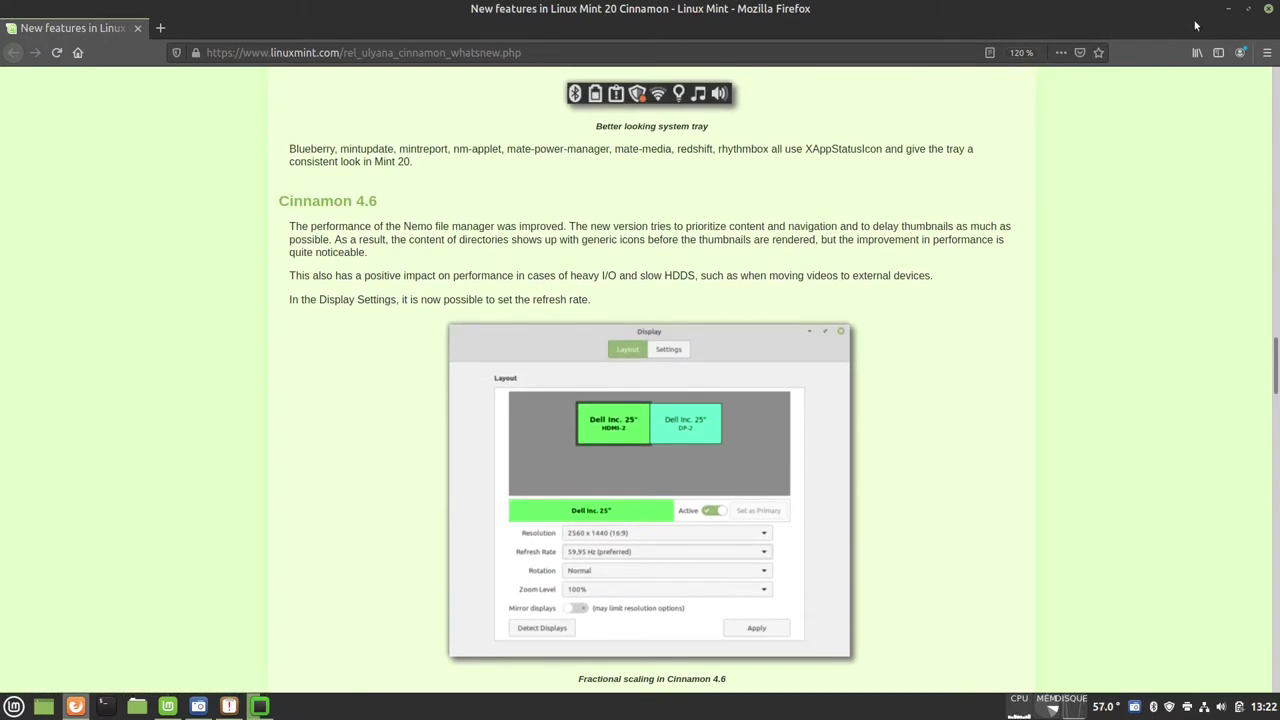
{"action": "left_click", "coordinate": [1232, 10]}
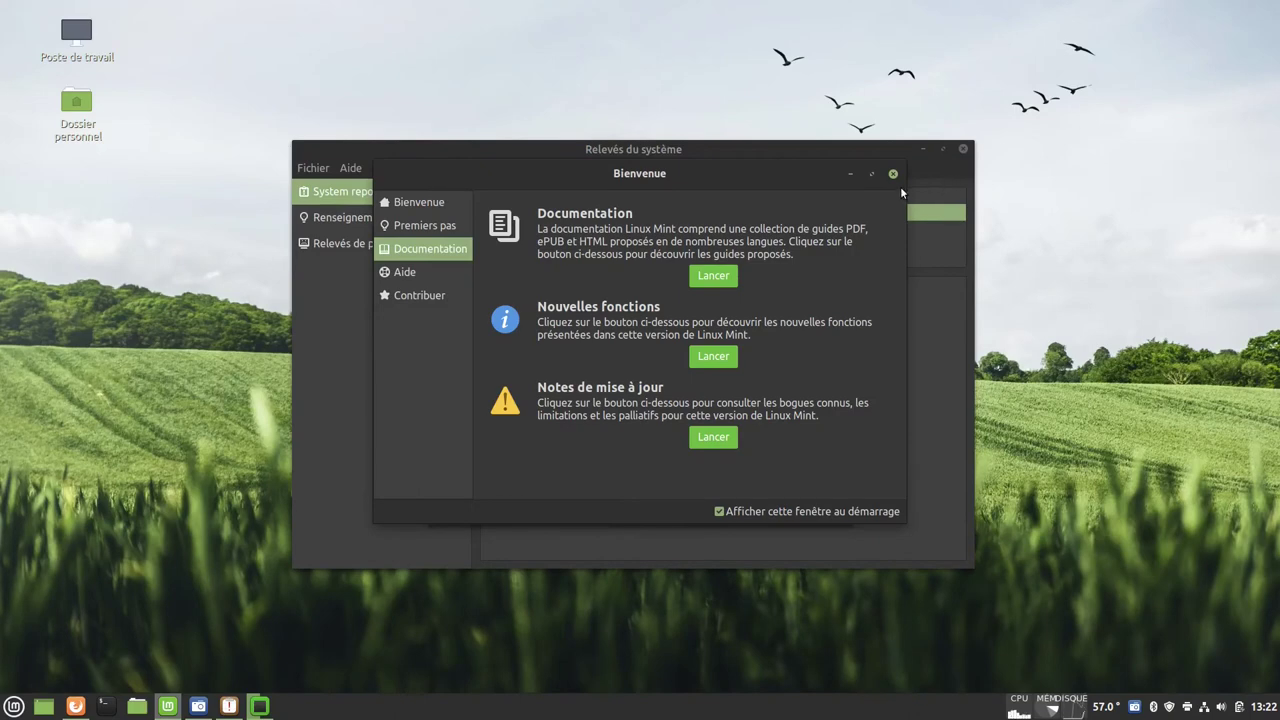
{"action": "left_click", "coordinate": [851, 175]}
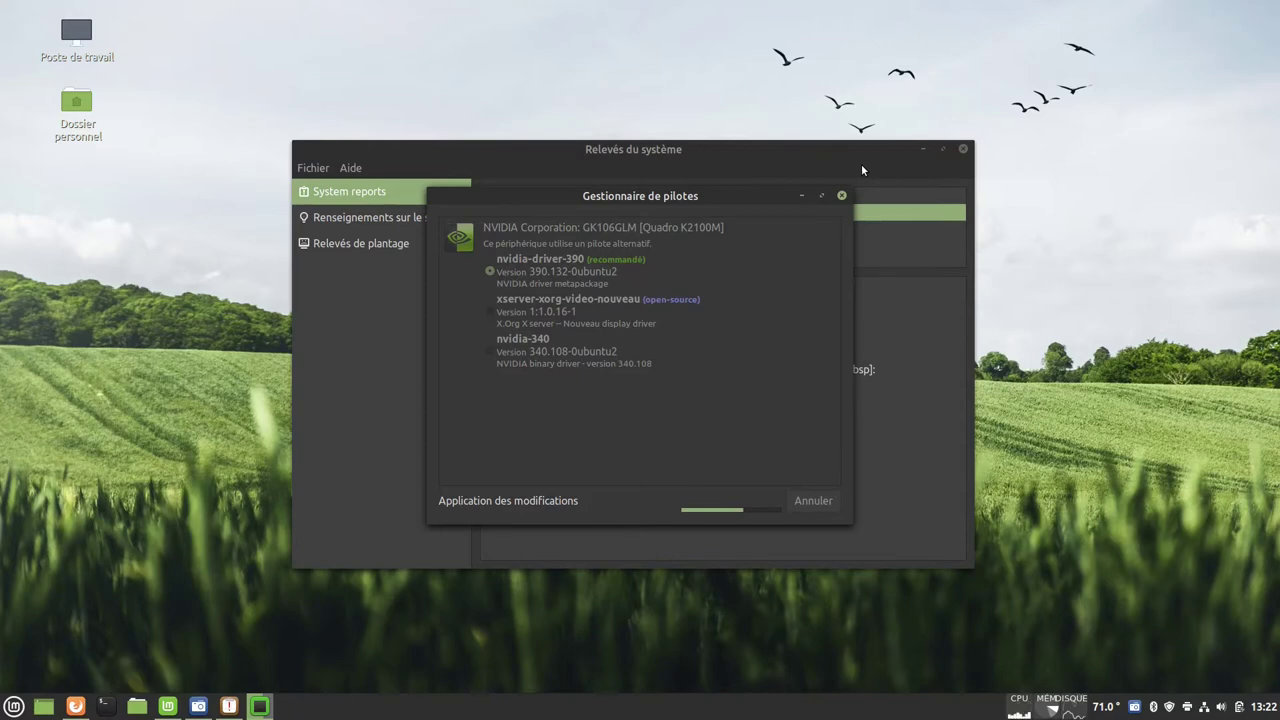
Step: Set the desktop background to the Pink image from the Ulyana collection and minimise the system settings
{"action": "left_click", "coordinate": [12, 707]}
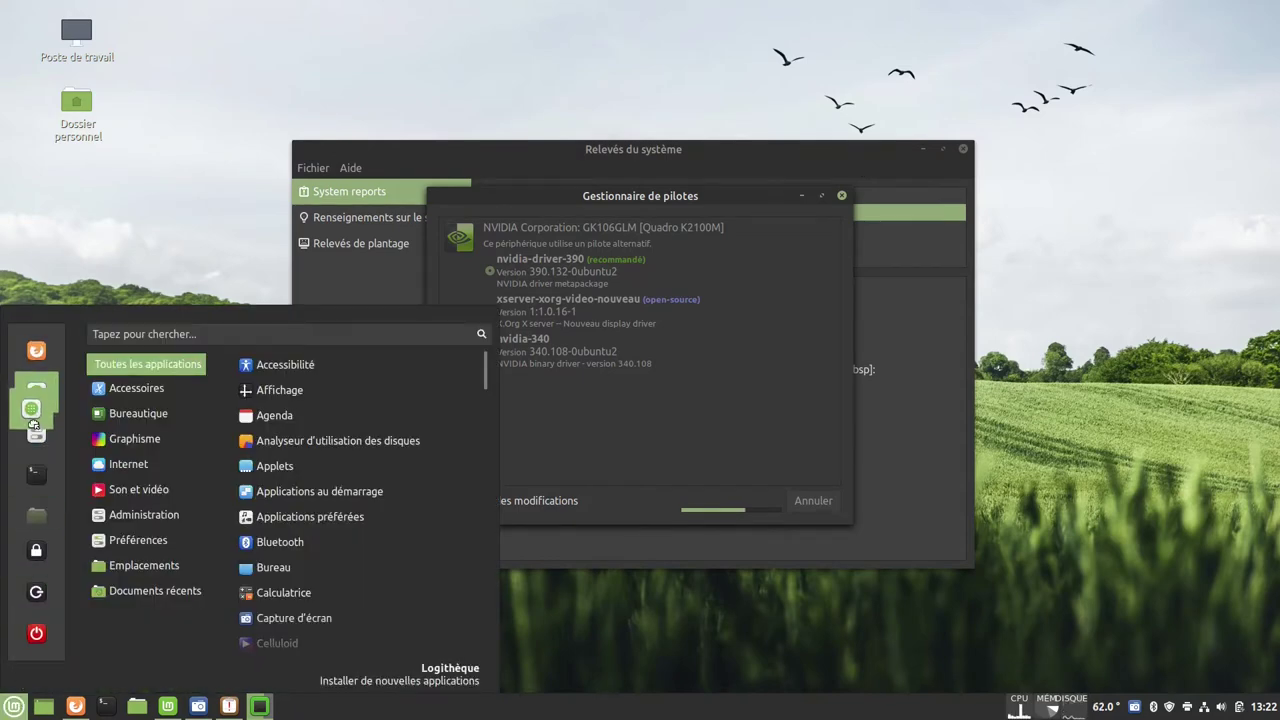
{"action": "left_click", "coordinate": [27, 445]}
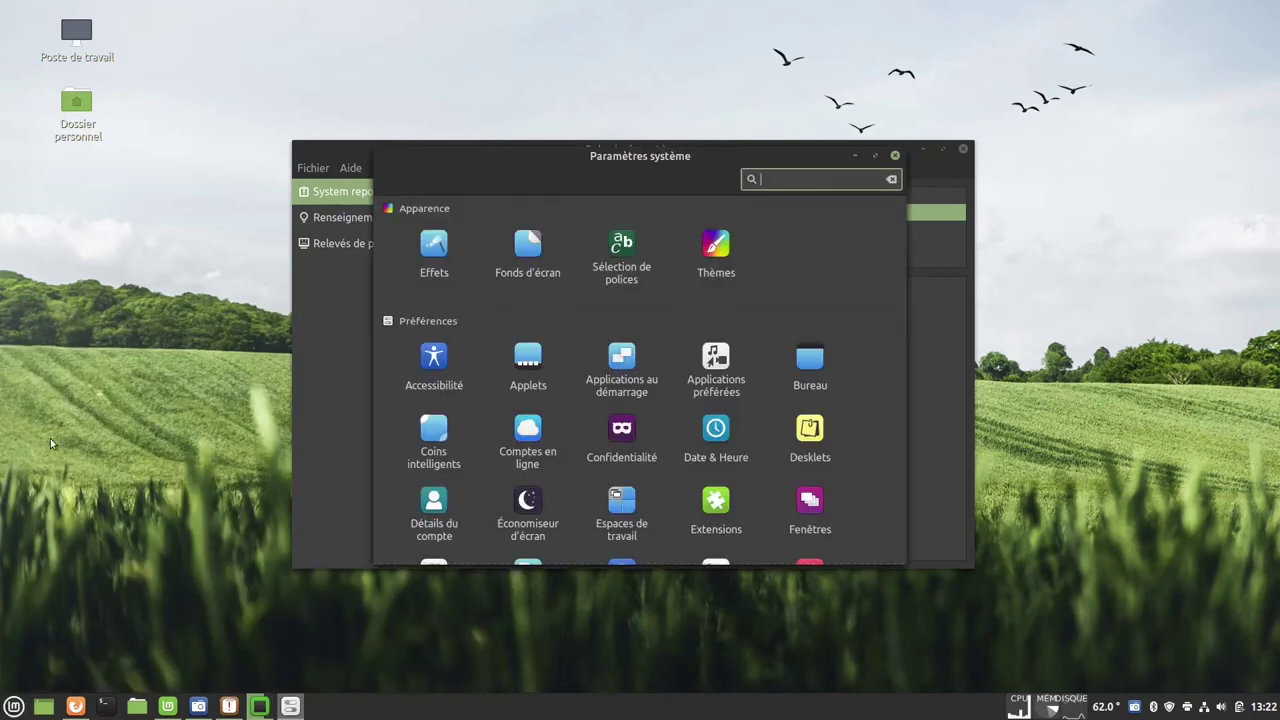
{"action": "left_click", "coordinate": [875, 156]}
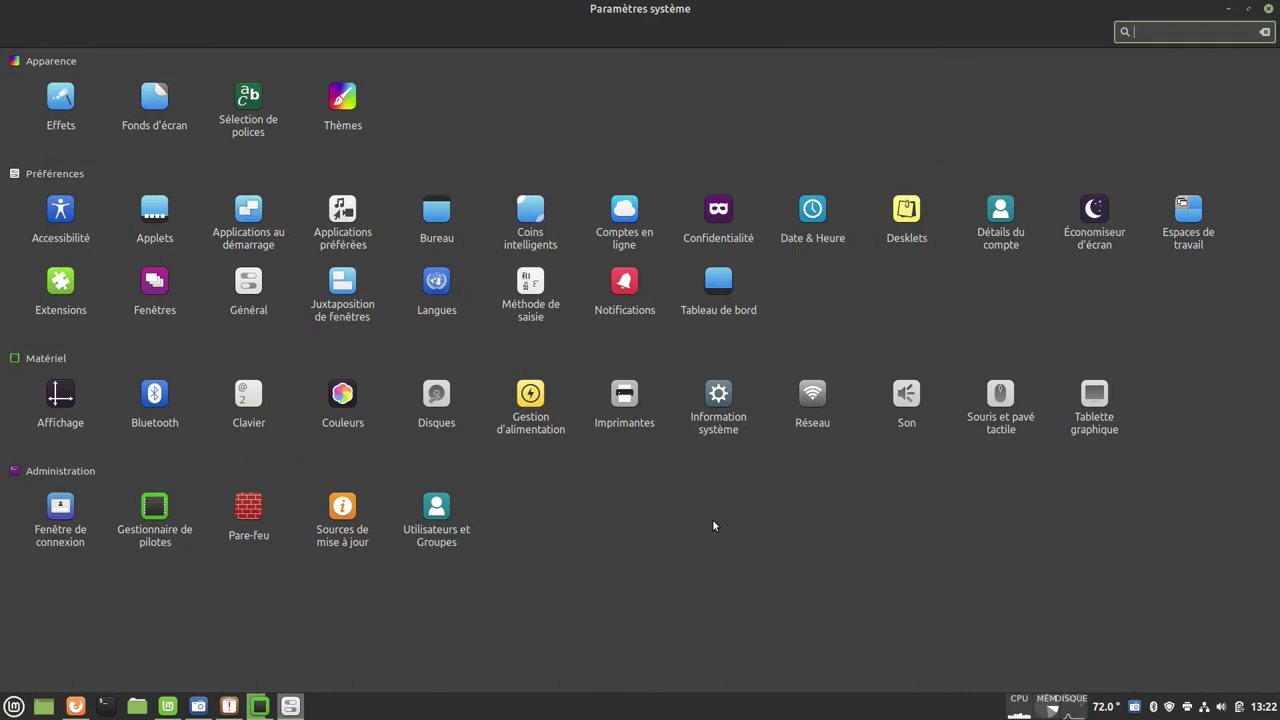
{"action": "left_click", "coordinate": [155, 110]}
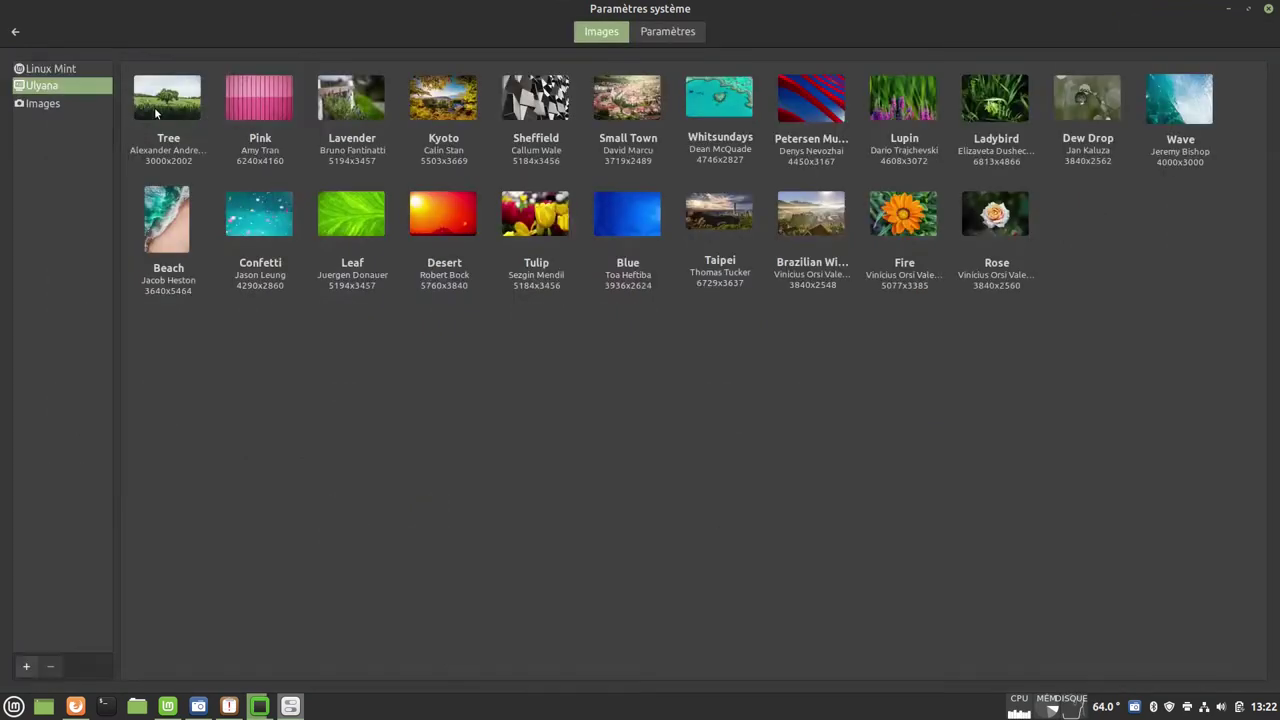
{"action": "left_click", "coordinate": [255, 105]}
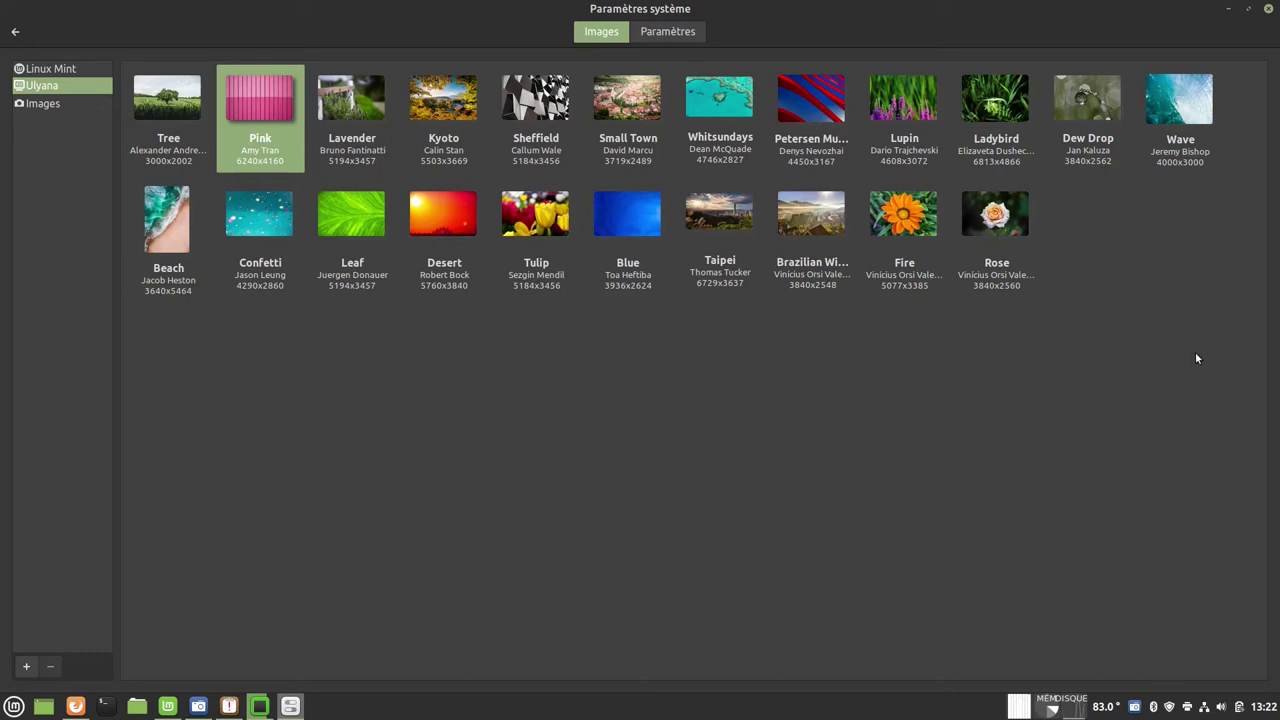
{"action": "left_click", "coordinate": [1228, 9]}
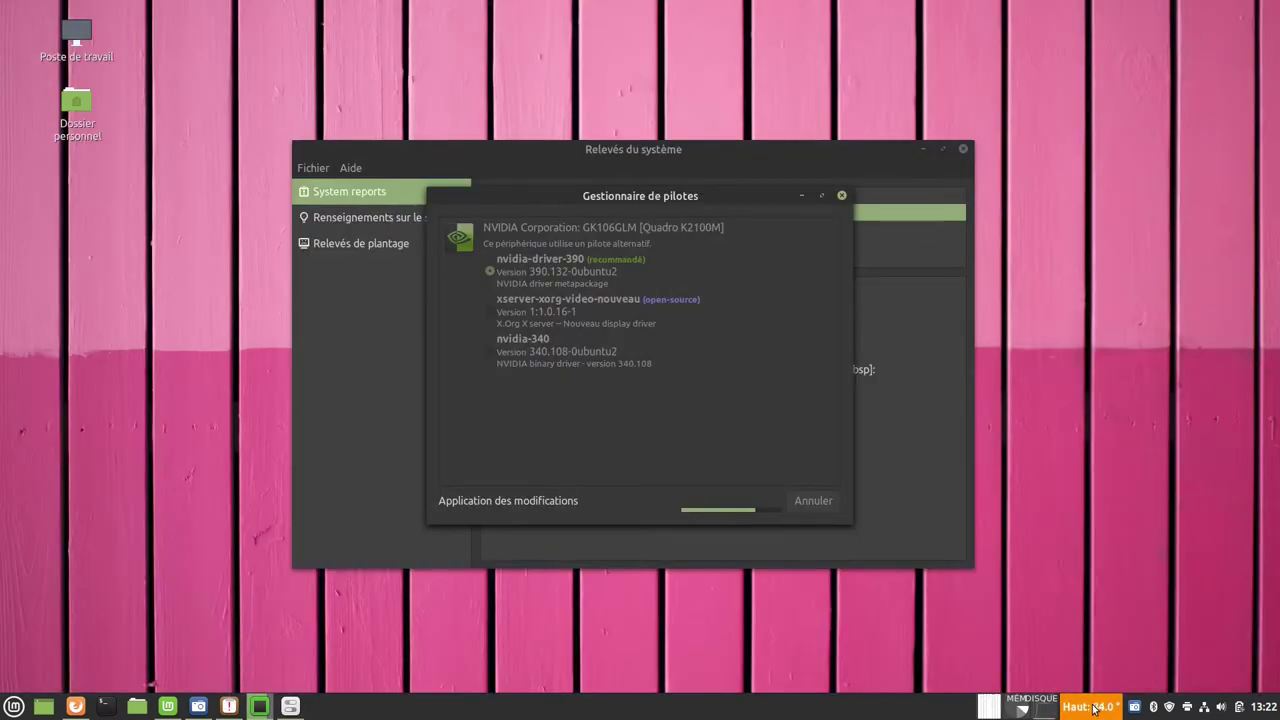
Step: Set the desktop background to the Tree image from the Ulyana collection and close the system settings
{"action": "left_click", "coordinate": [290, 706]}
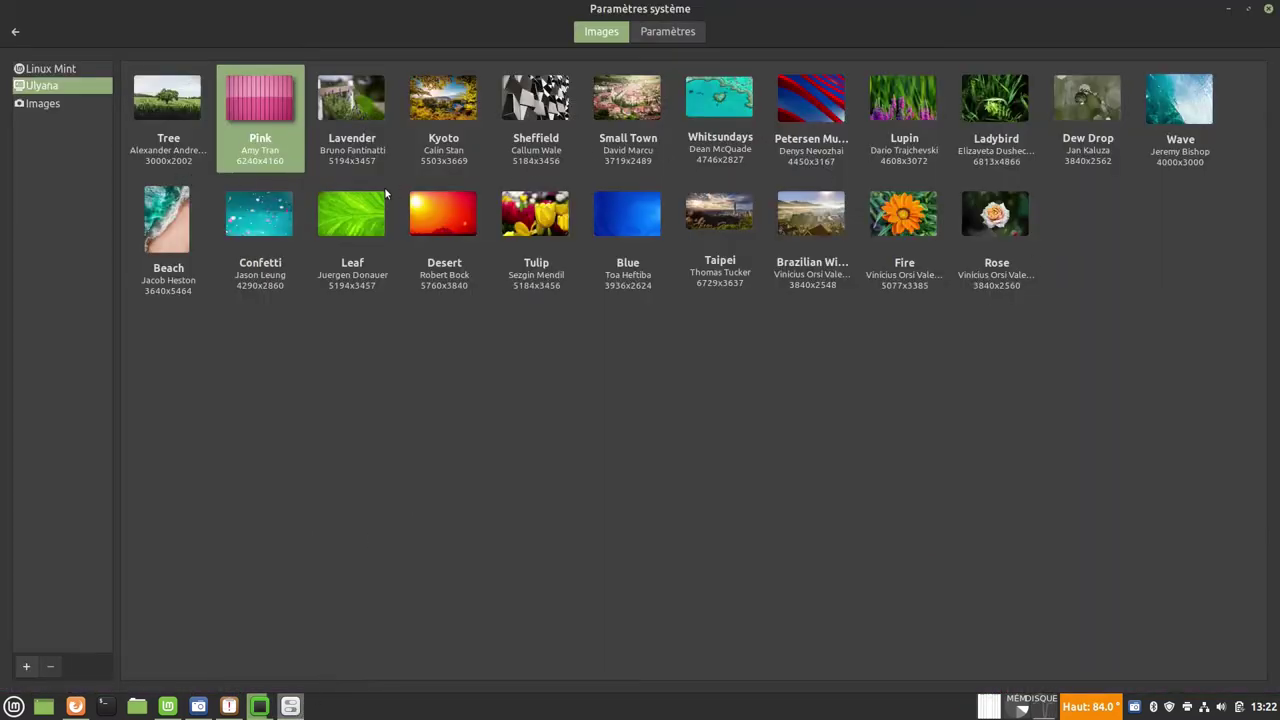
{"action": "left_click", "coordinate": [176, 103]}
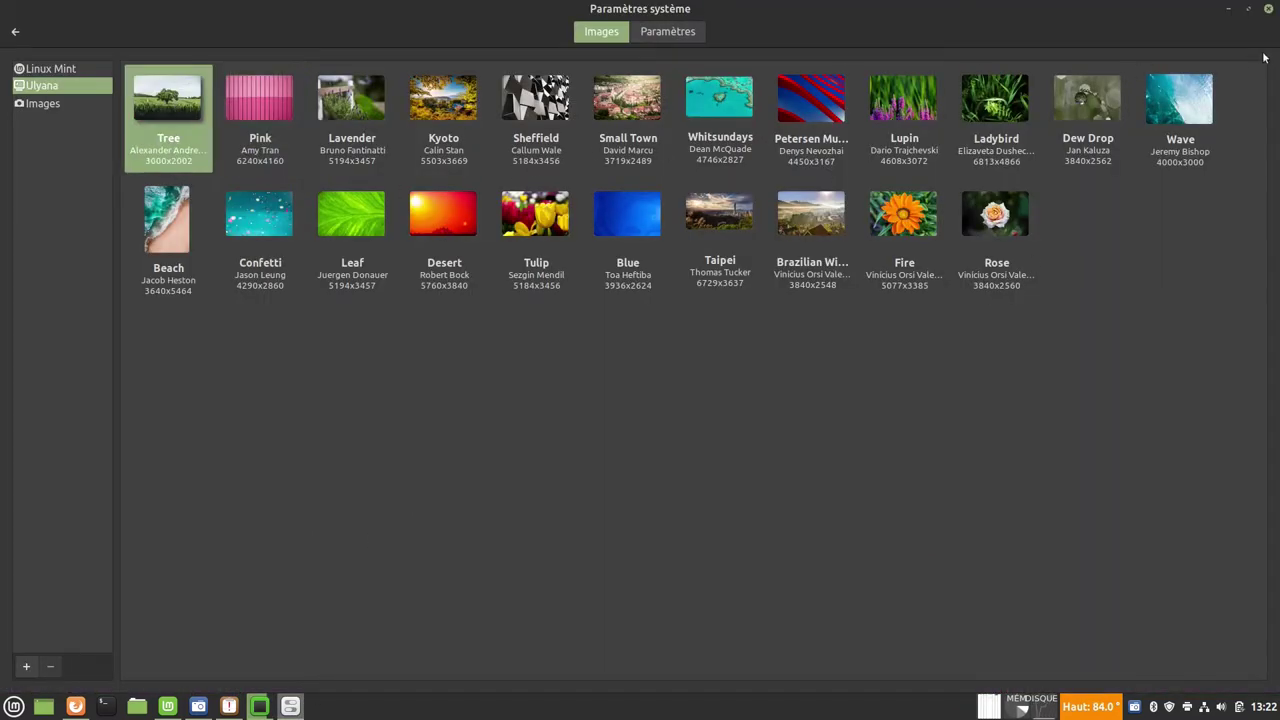
{"action": "left_click", "coordinate": [1269, 9]}
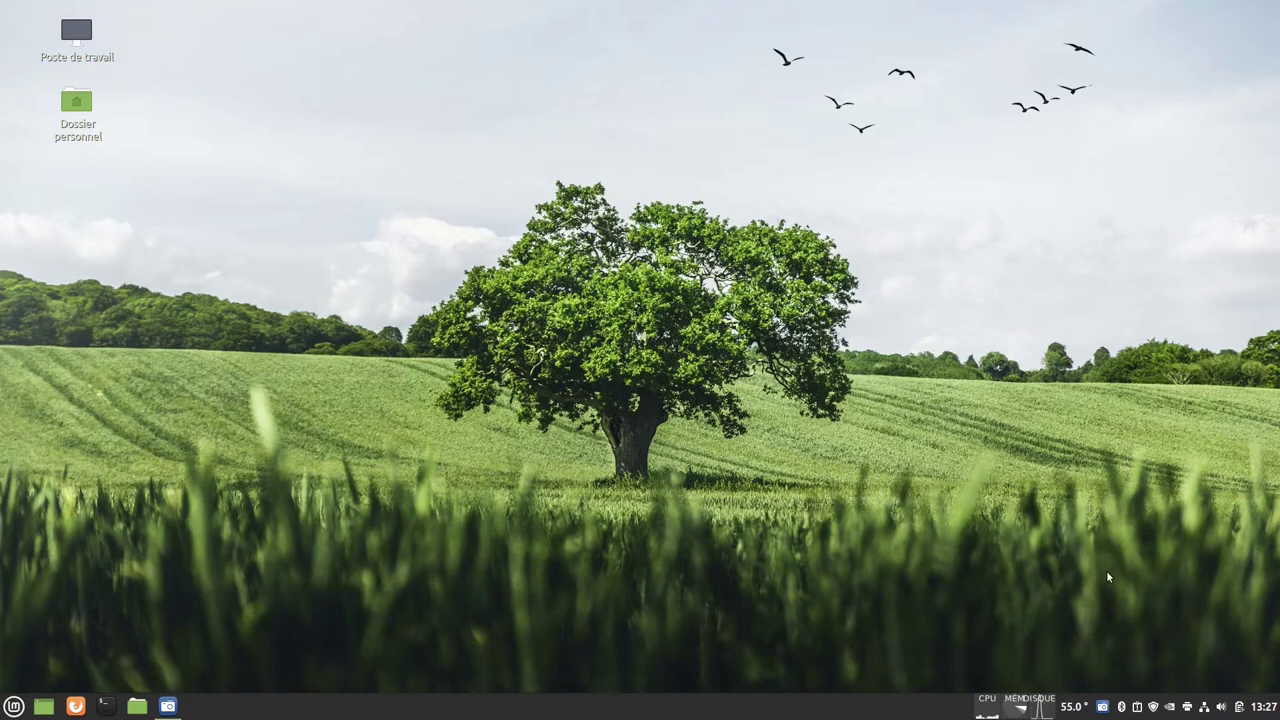
Step: Review the X Server Information and PRIME Profiles pages of the NVIDIA settings, and quit them
{"action": "left_click", "coordinate": [1169, 707]}
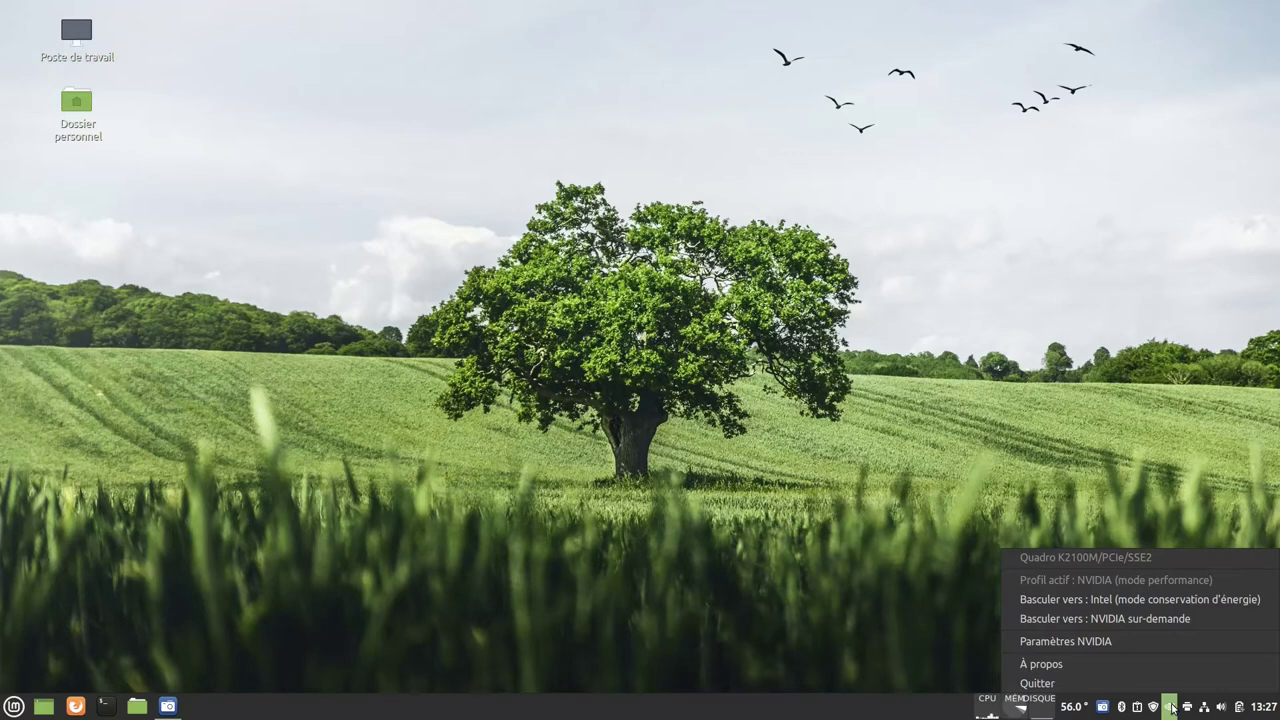
{"action": "left_click", "coordinate": [1153, 641]}
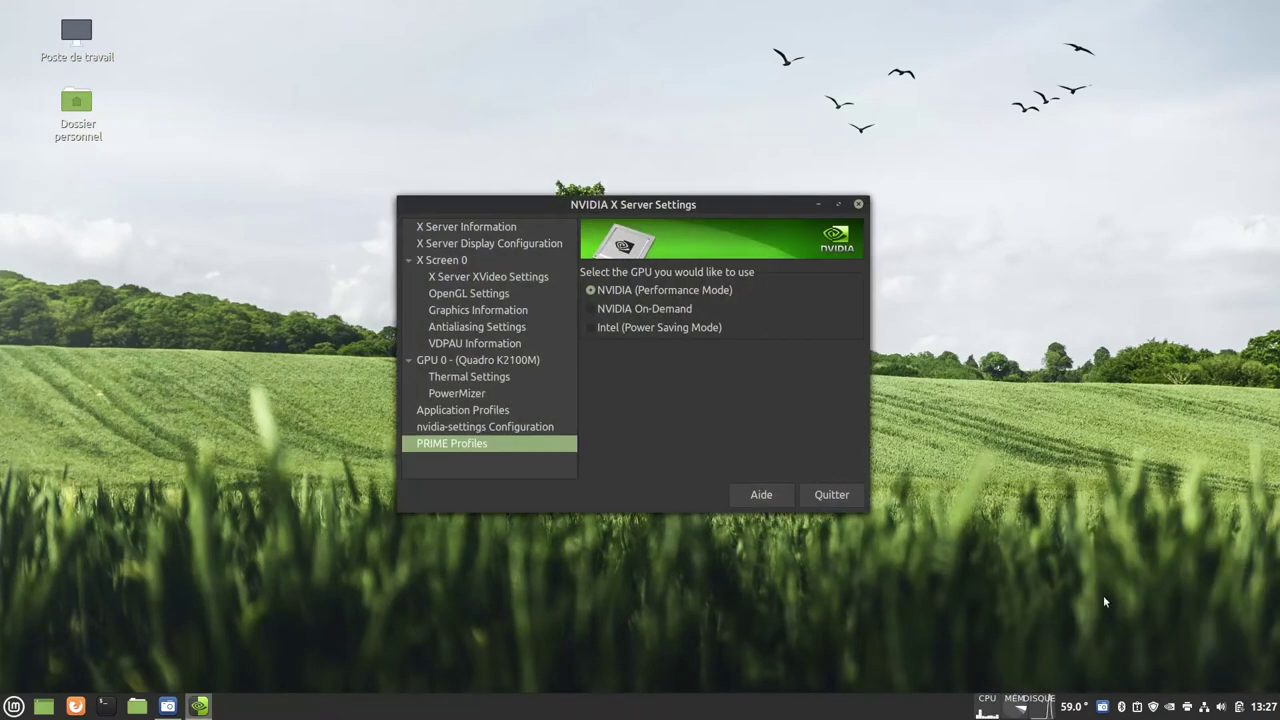
{"action": "left_click", "coordinate": [487, 227]}
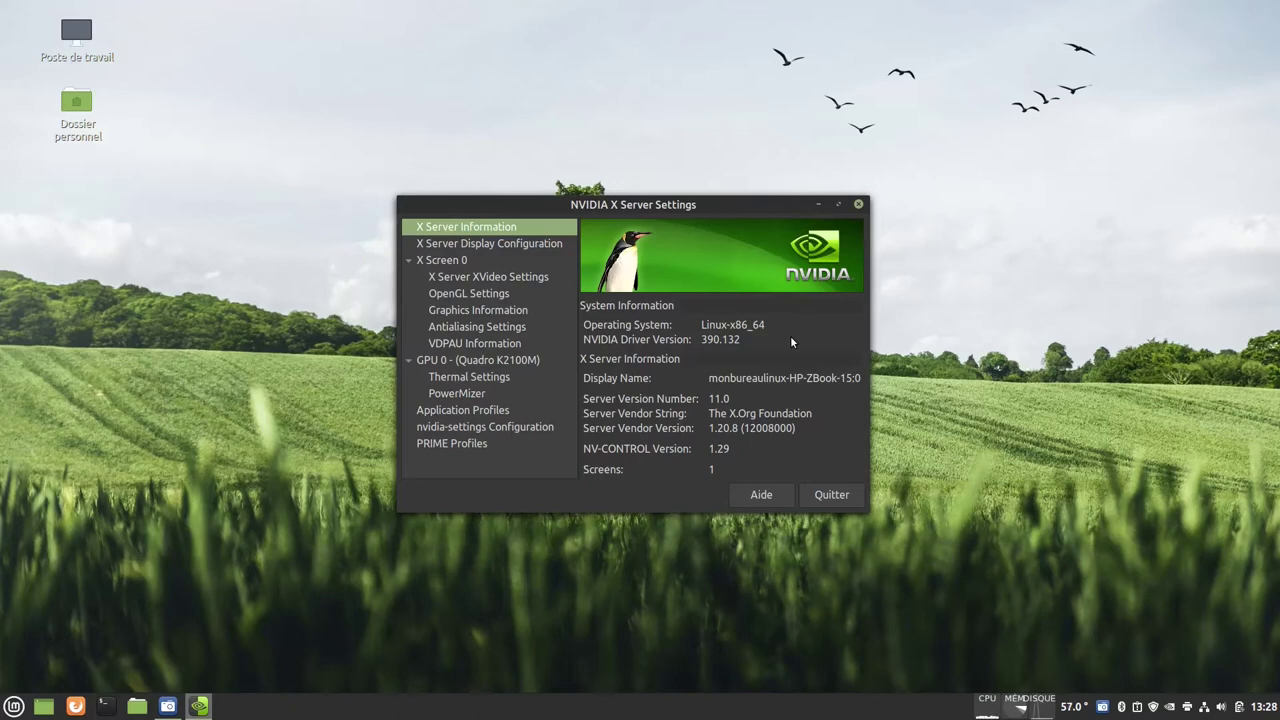
{"action": "left_click", "coordinate": [450, 442]}
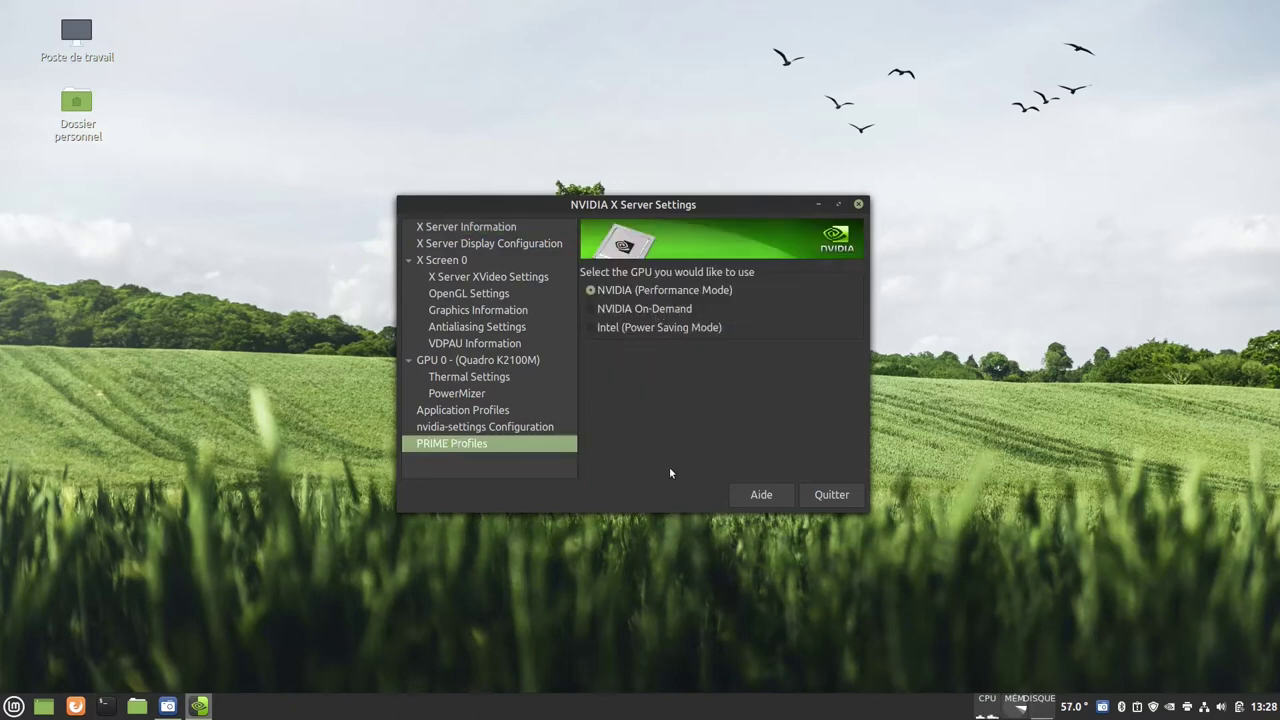
{"action": "left_click", "coordinate": [849, 497]}
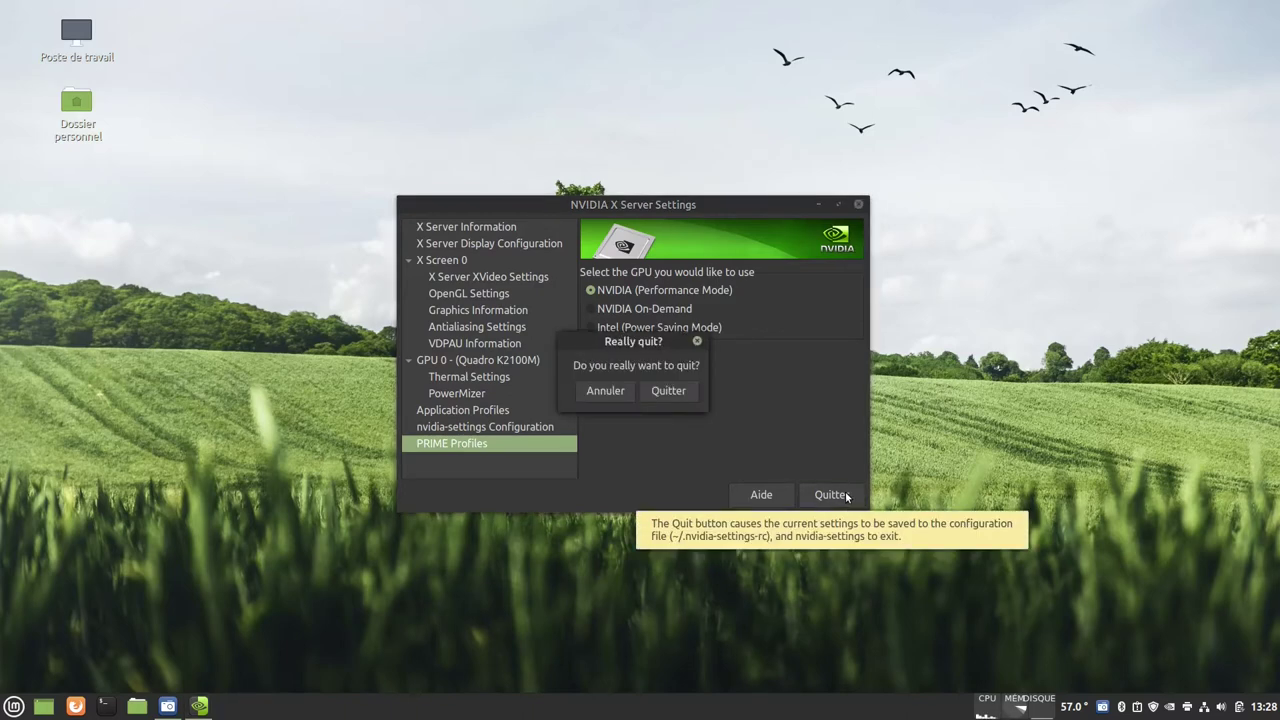
{"action": "left_click", "coordinate": [668, 391]}
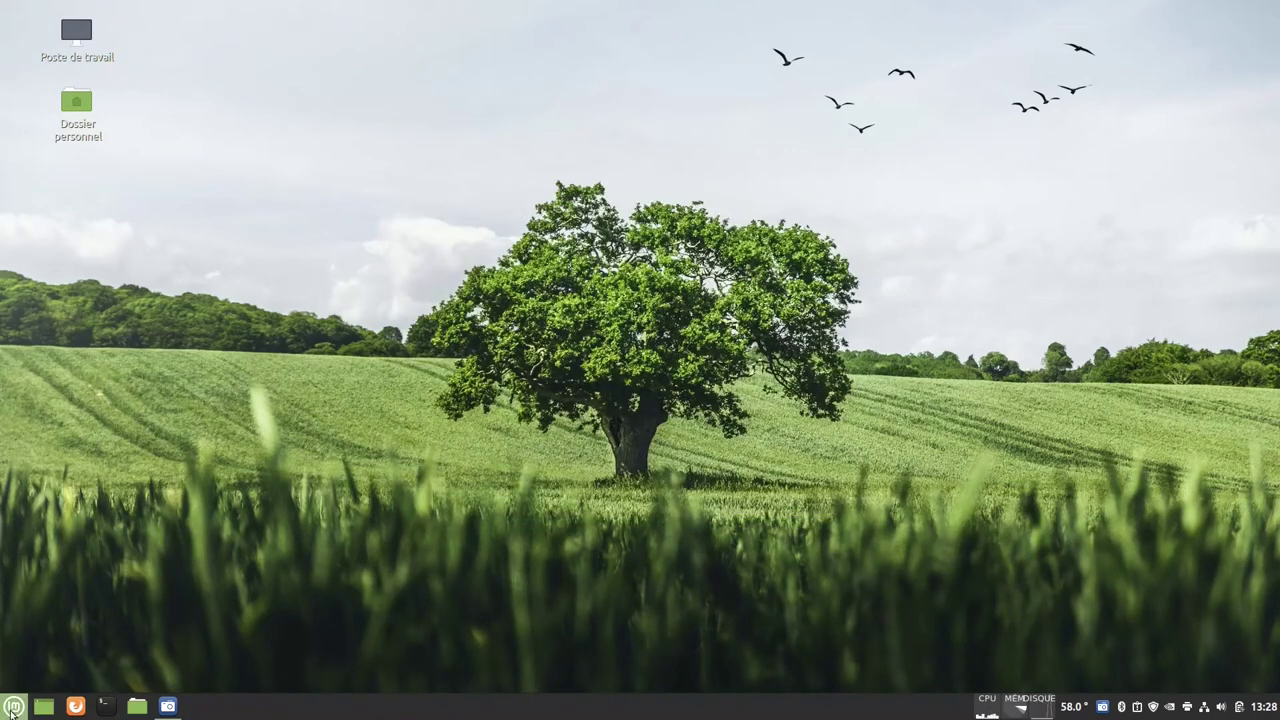
Step: Launch the Celluloid media player from the sound and video applications and close it
{"action": "left_click", "coordinate": [12, 708]}
{"action": "mouse_move", "coordinate": [145, 492]}
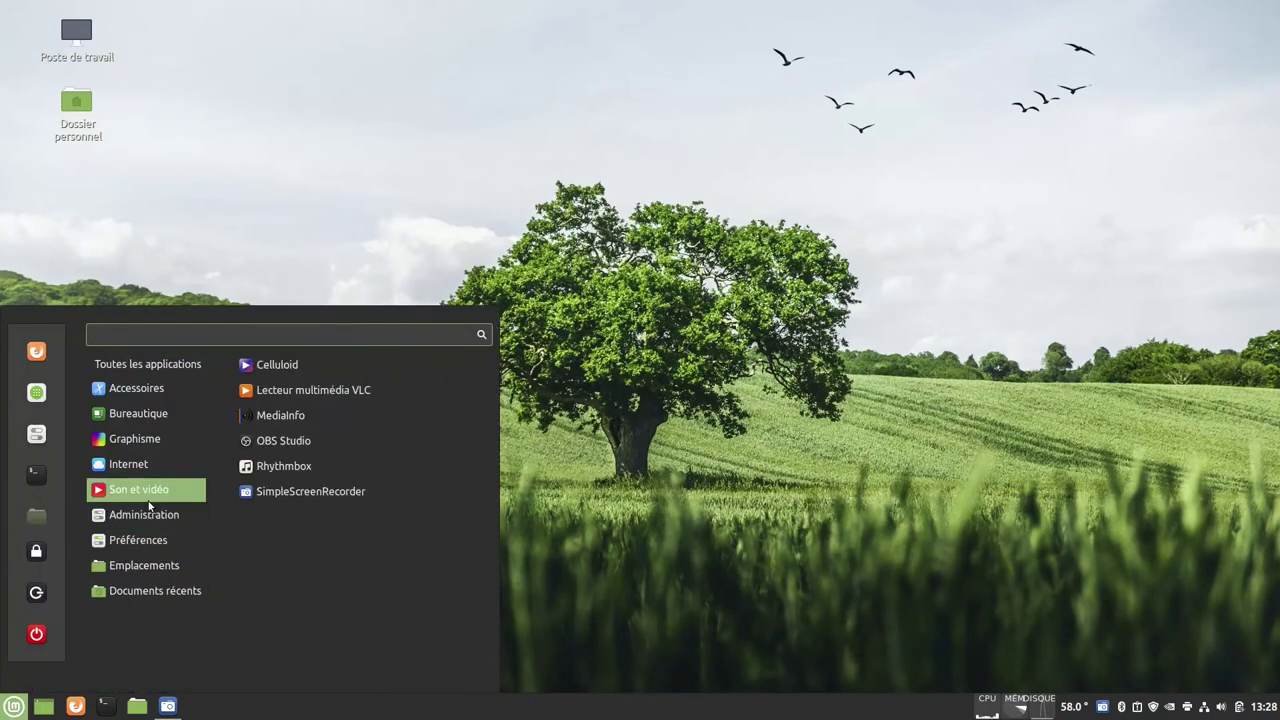
{"action": "left_click", "coordinate": [268, 368]}
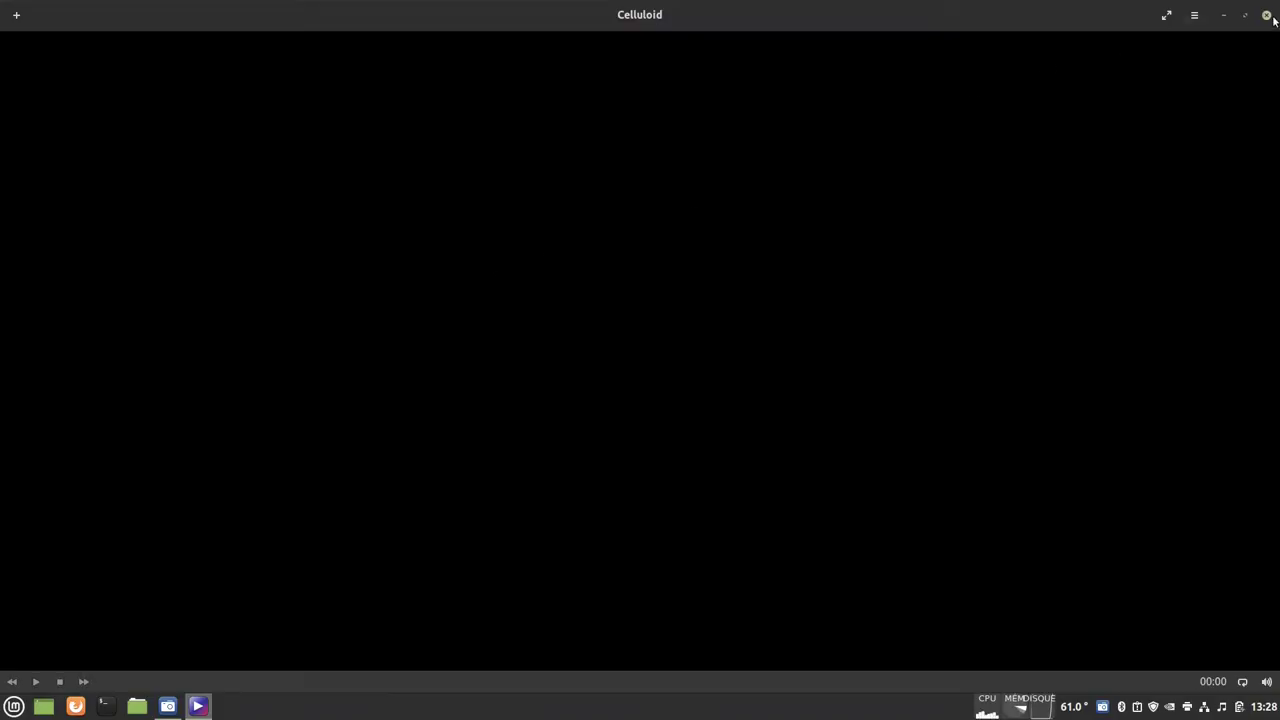
{"action": "left_click", "coordinate": [1266, 15]}
Step: Show the available shortcut and uninstall options for Celluloid in the application list, and dismiss them
{"action": "left_click", "coordinate": [14, 706]}
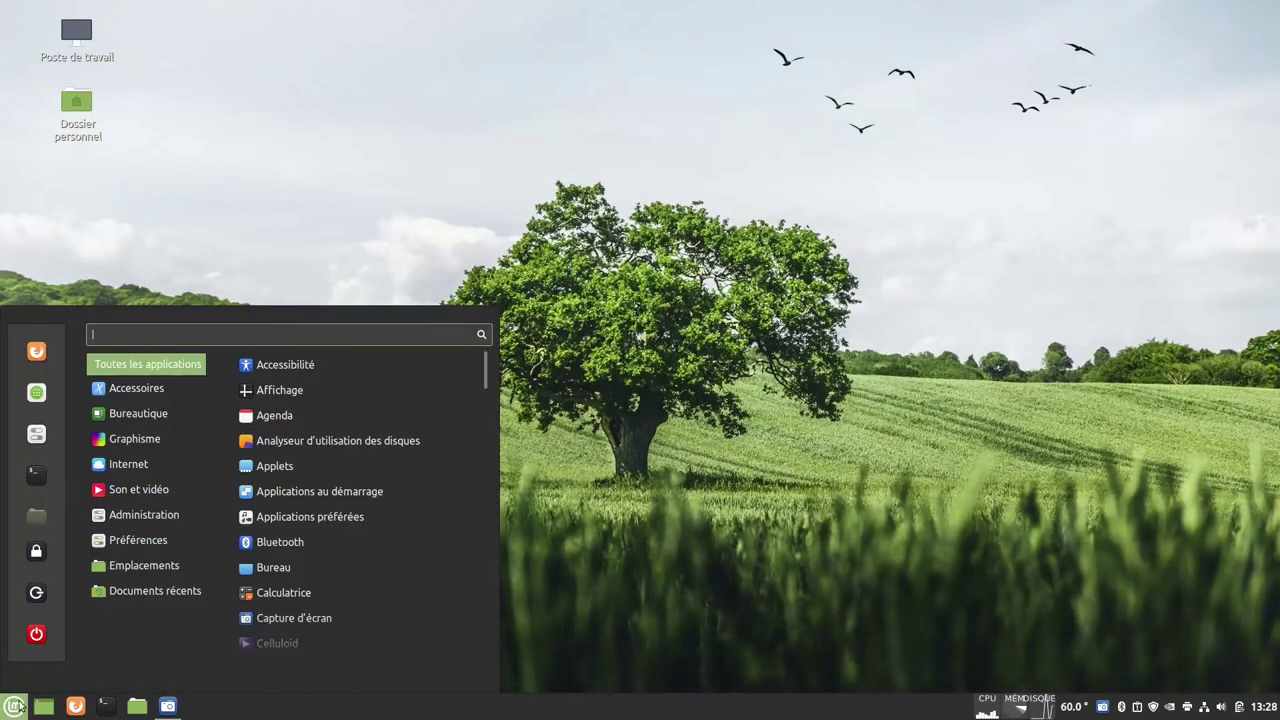
{"action": "mouse_move", "coordinate": [177, 491]}
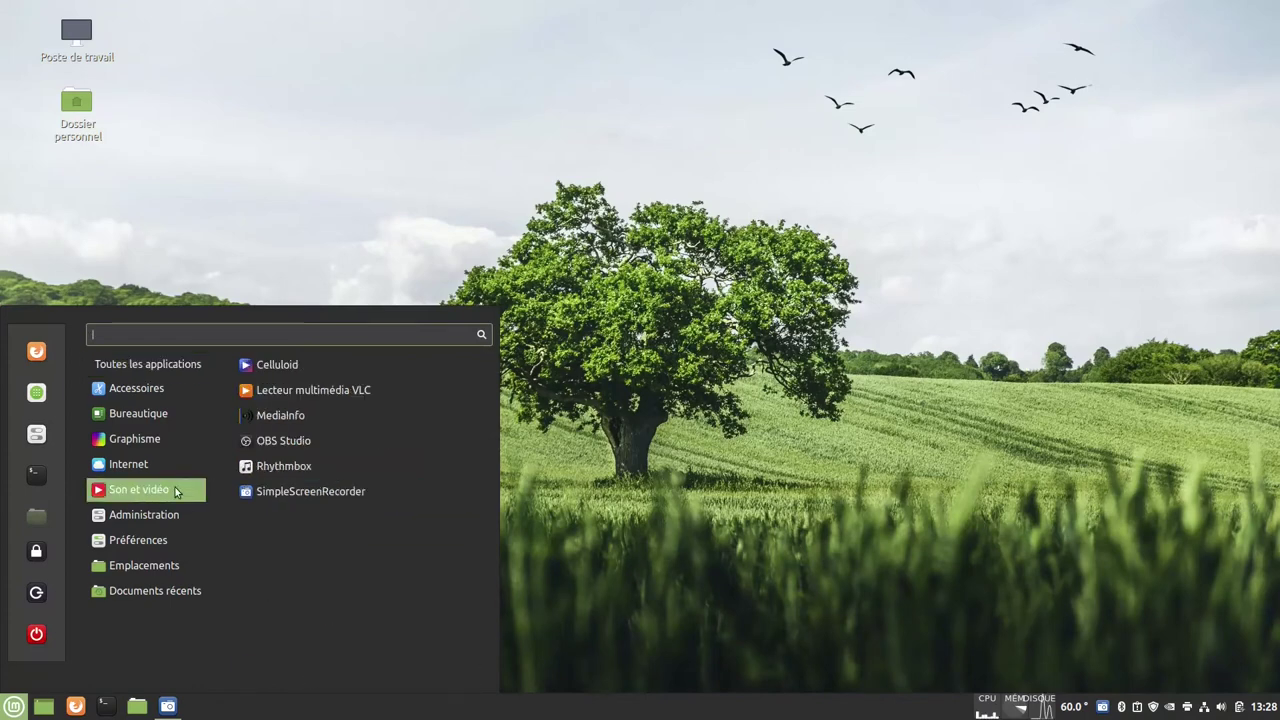
{"action": "right_click", "coordinate": [272, 371]}
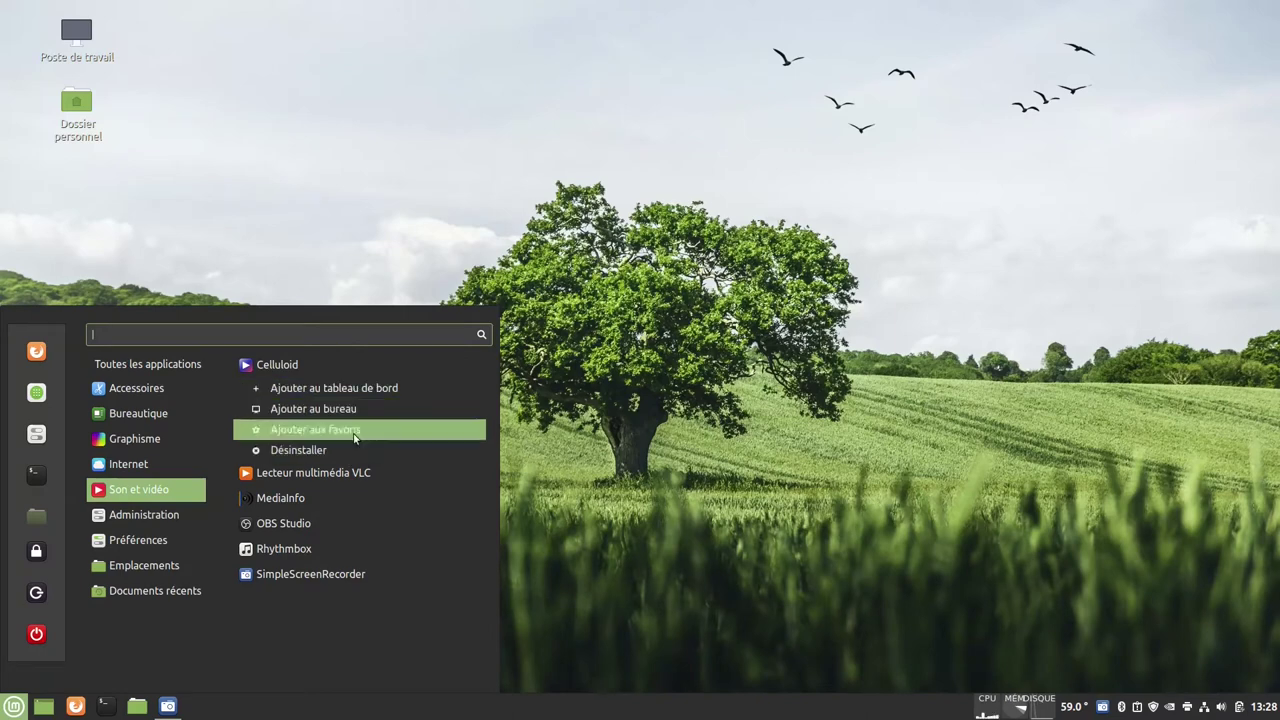
{"action": "left_click", "coordinate": [602, 445]}
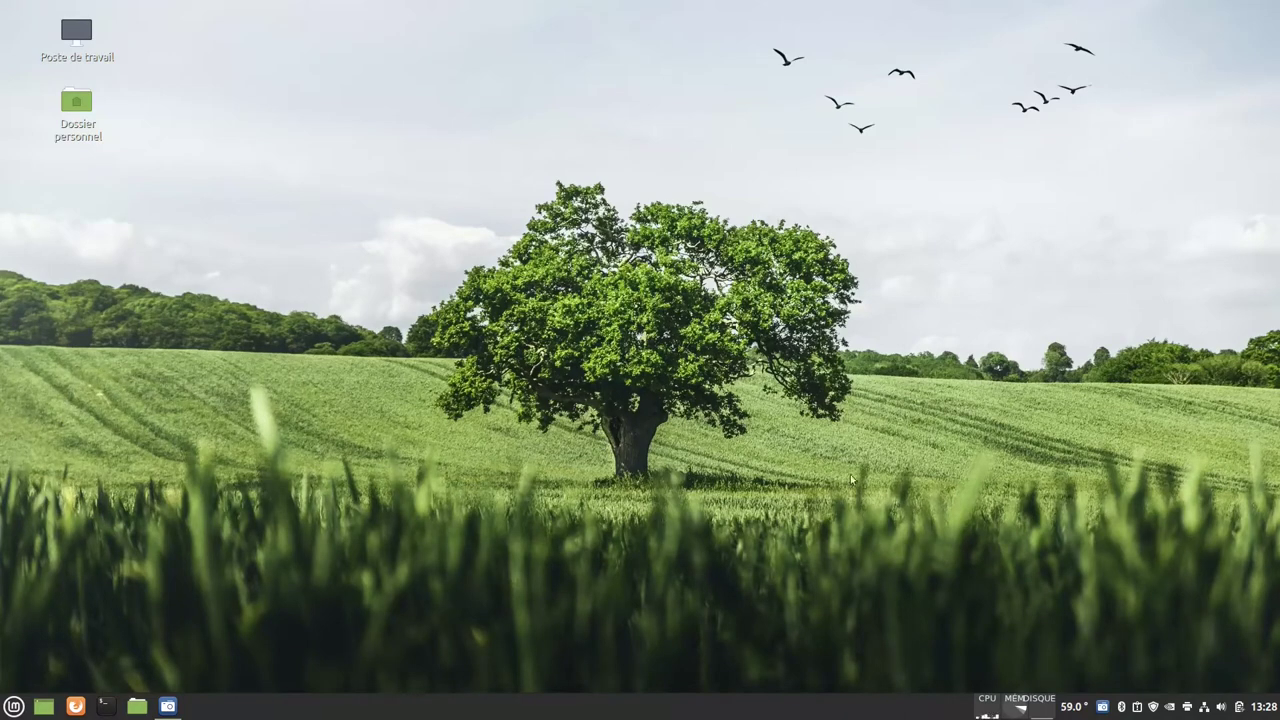
Step: Switch the graphics profile to Intel (power saving mode), authenticate with the account password, and check the active profile
{"action": "left_click", "coordinate": [1170, 707]}
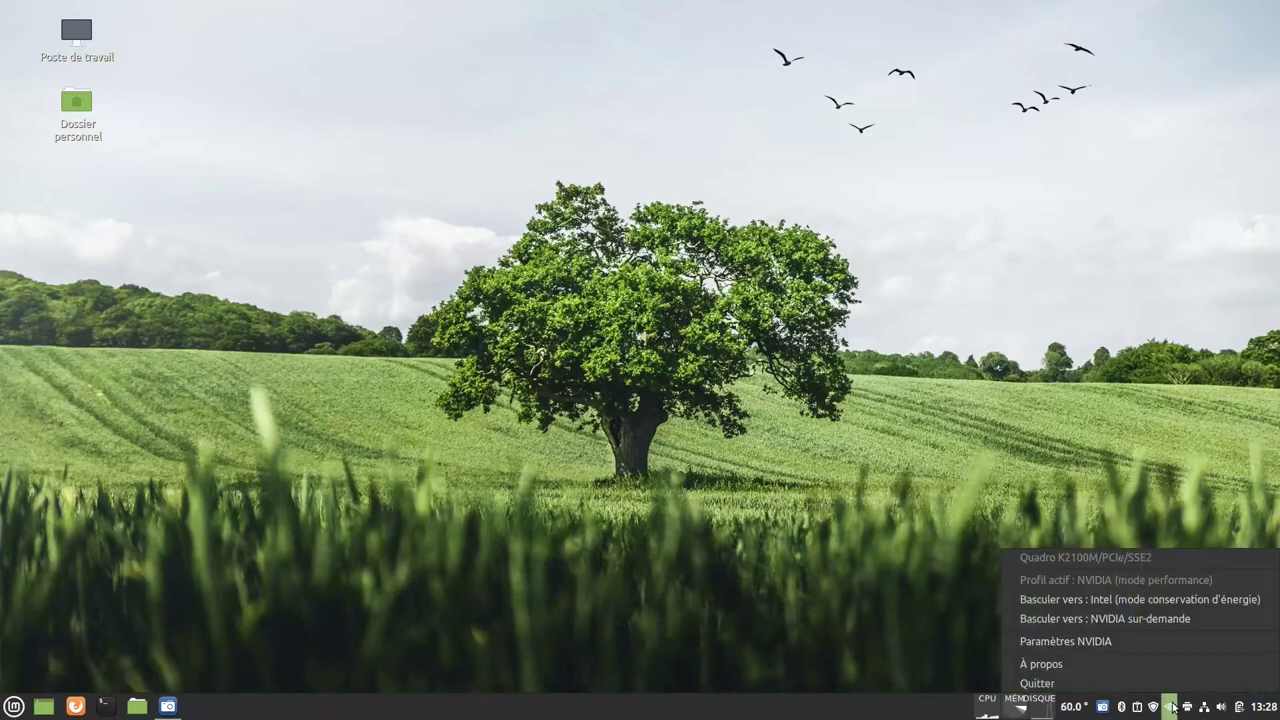
{"action": "left_click", "coordinate": [1152, 606]}
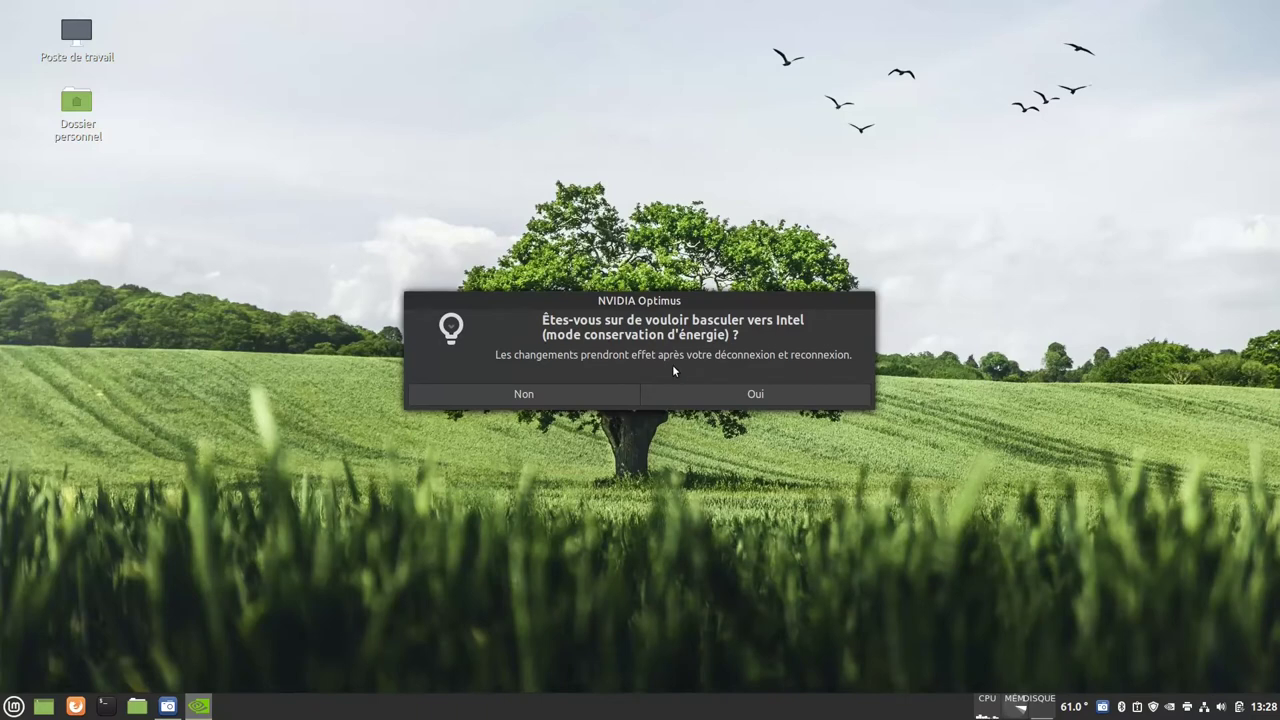
{"action": "left_click", "coordinate": [743, 397]}
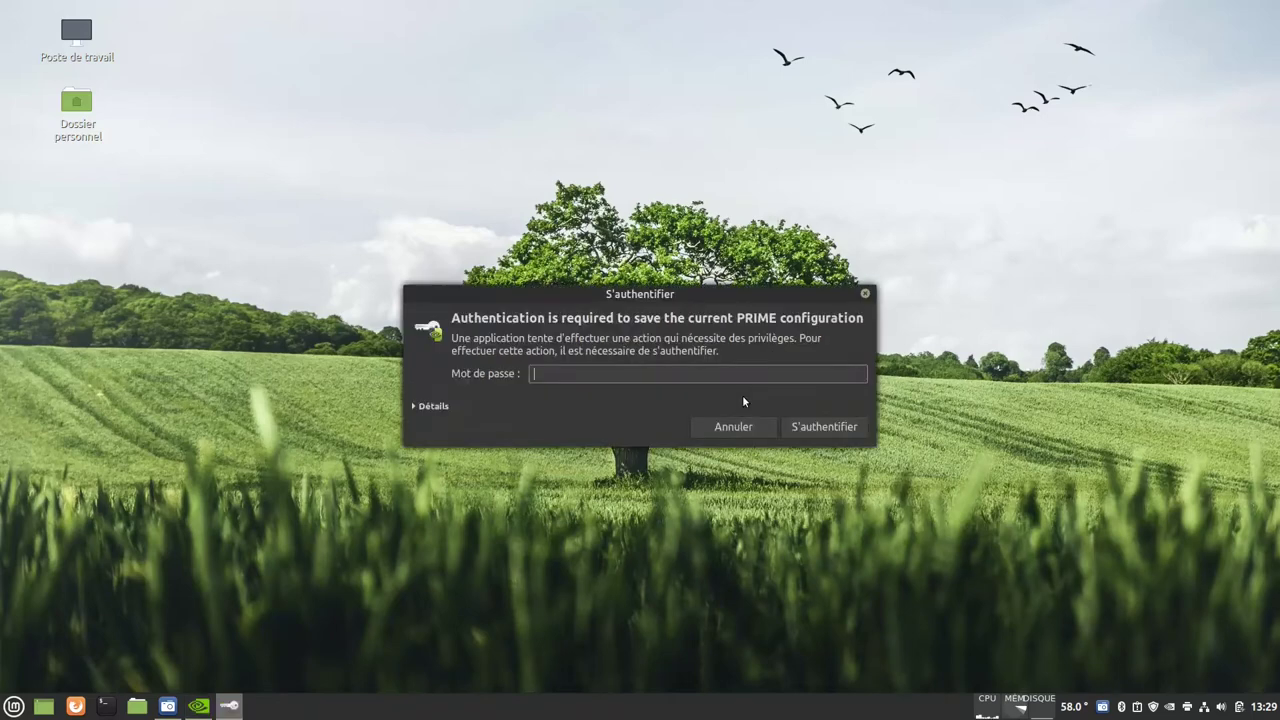
{"action": "type", "text": "****"}
{"action": "key", "text": "Return"}
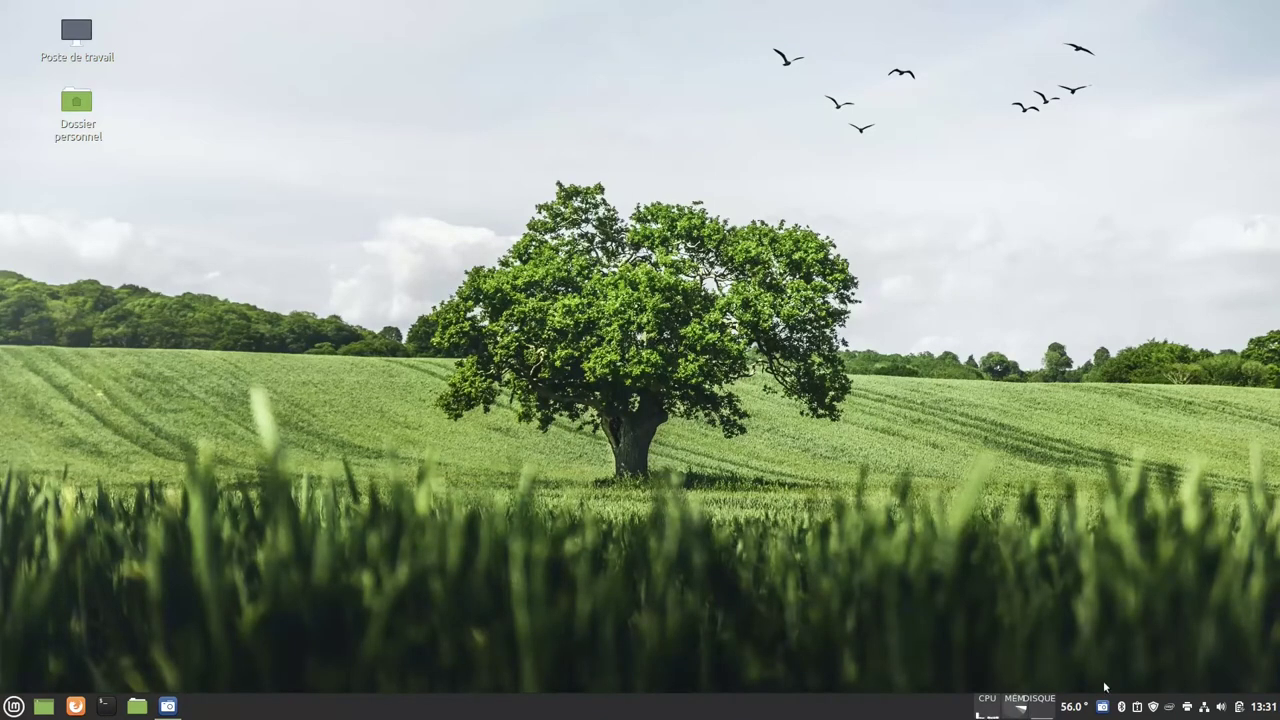
{"action": "left_click", "coordinate": [1169, 706]}
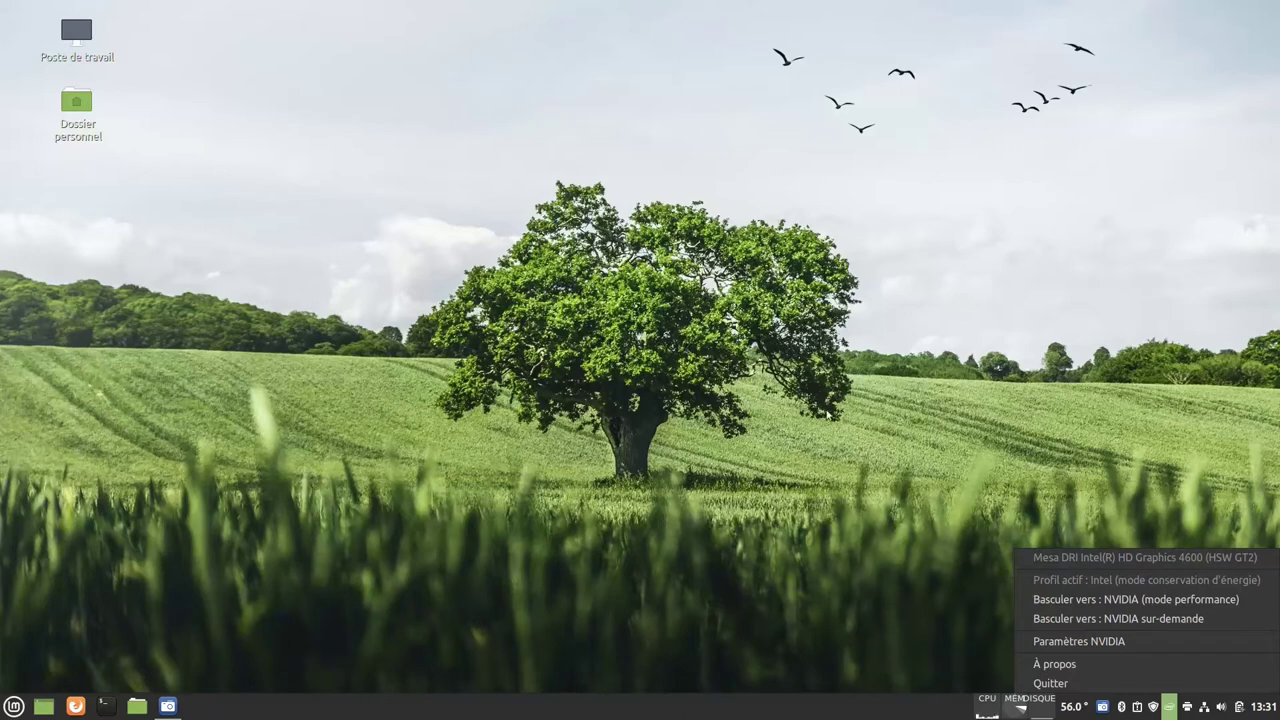
{"action": "left_click", "coordinate": [506, 370]}
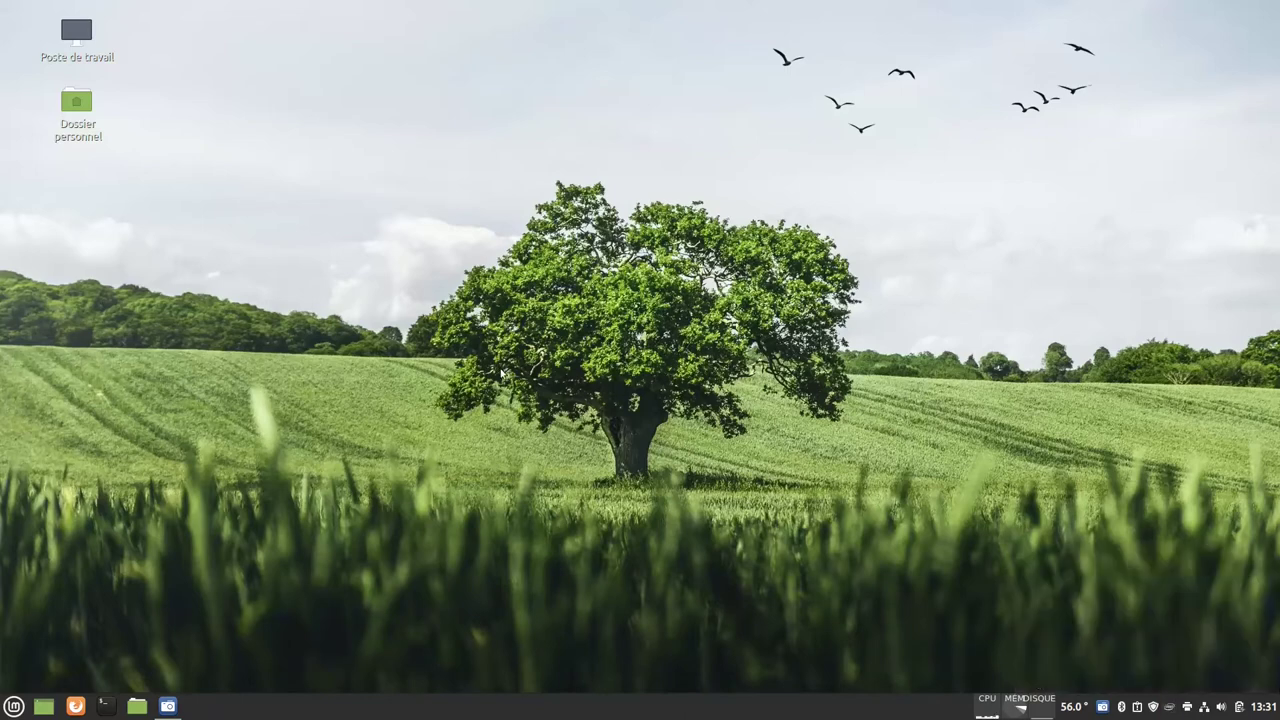
Step: Examine the refresh rate choices for the laptop screen in the display settings, and close the system settings
{"action": "left_click", "coordinate": [13, 706]}
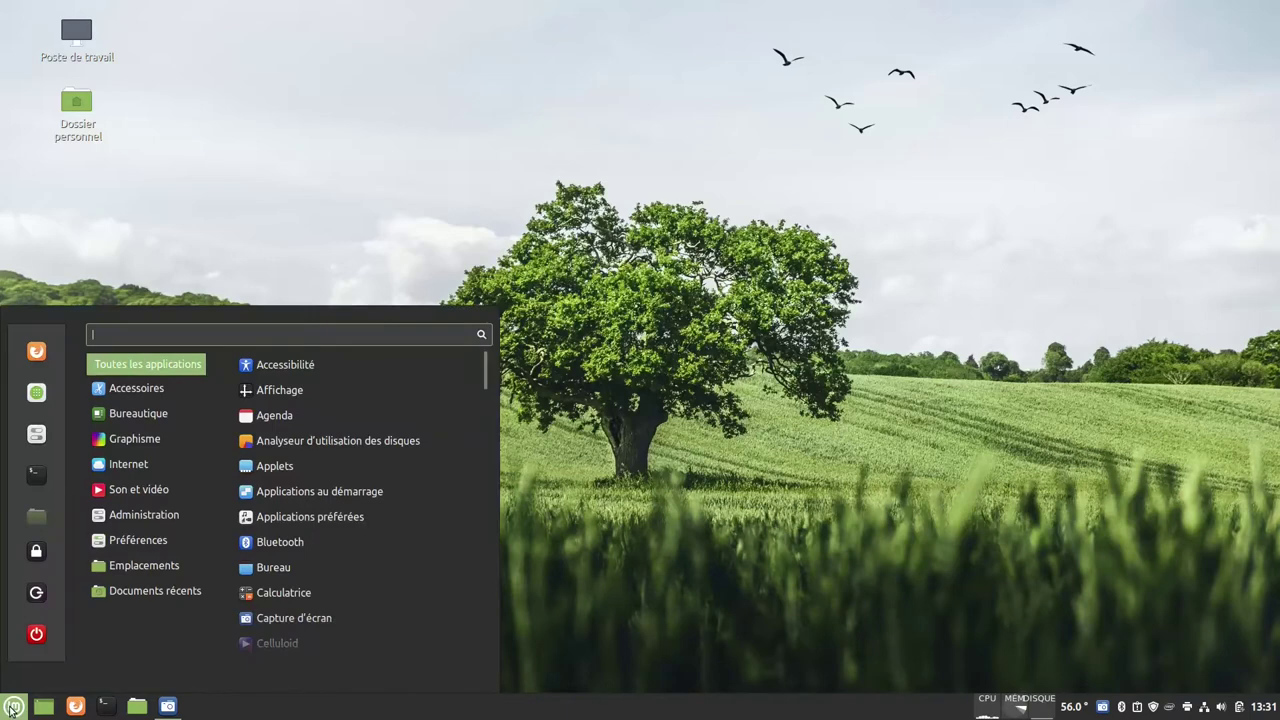
{"action": "left_click", "coordinate": [44, 434]}
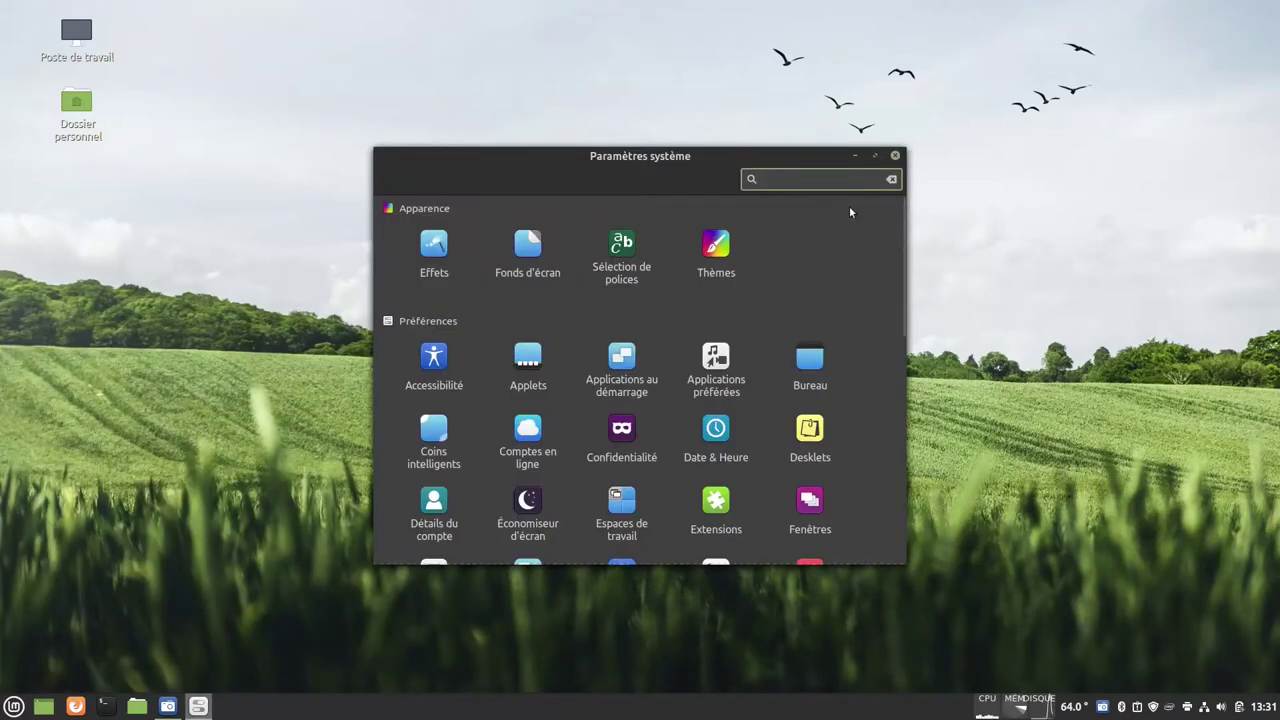
{"action": "left_click", "coordinate": [875, 155]}
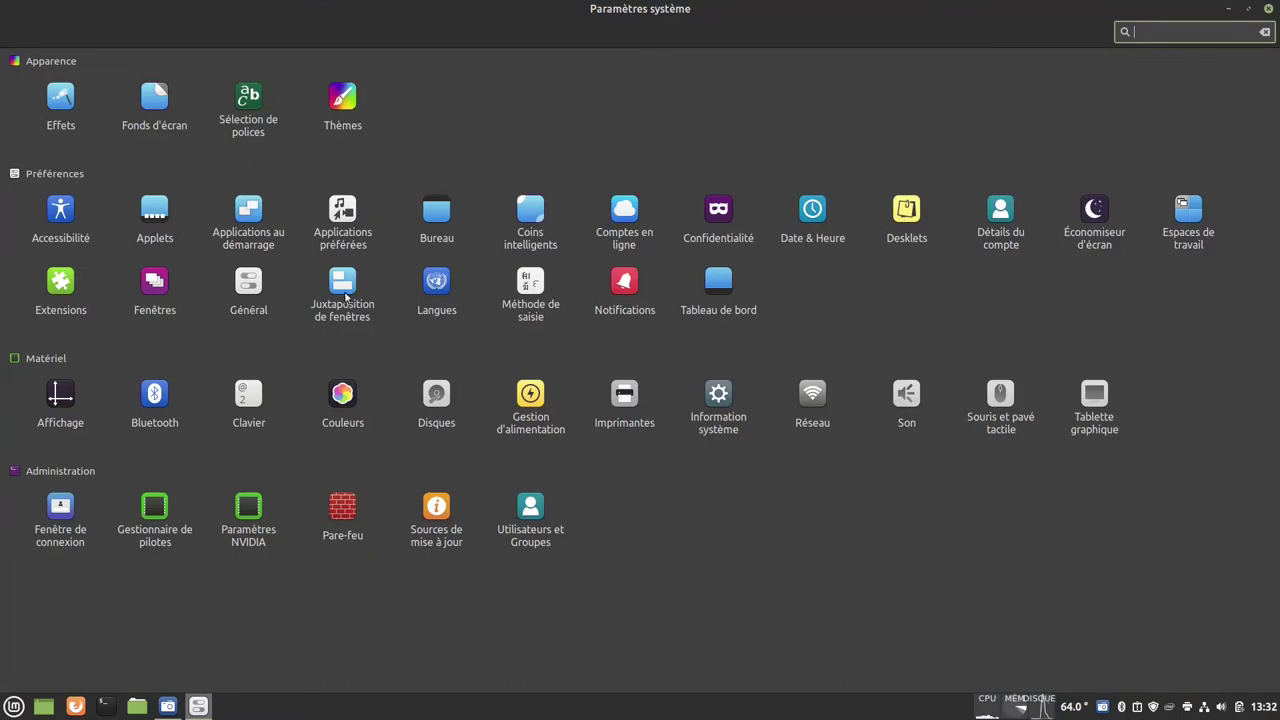
{"action": "left_click", "coordinate": [64, 408]}
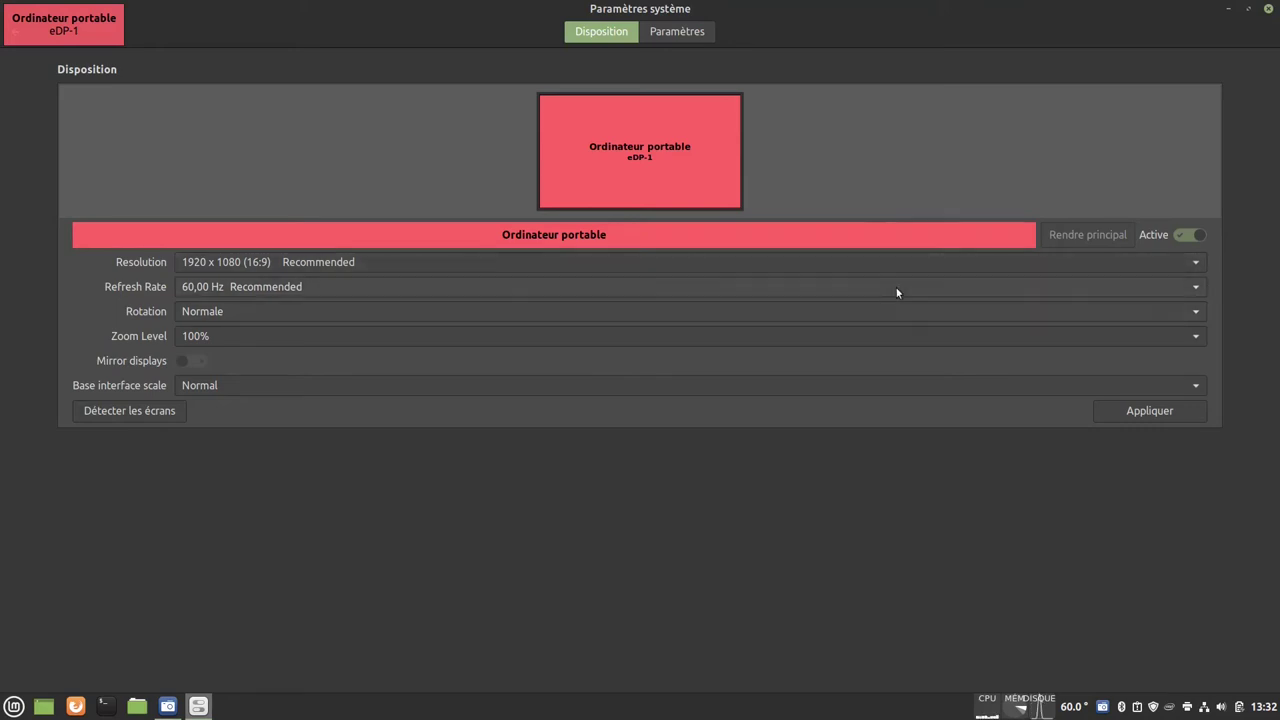
{"action": "left_click", "coordinate": [572, 284]}
{"action": "left_click", "coordinate": [572, 284]}
{"action": "left_click", "coordinate": [572, 284]}
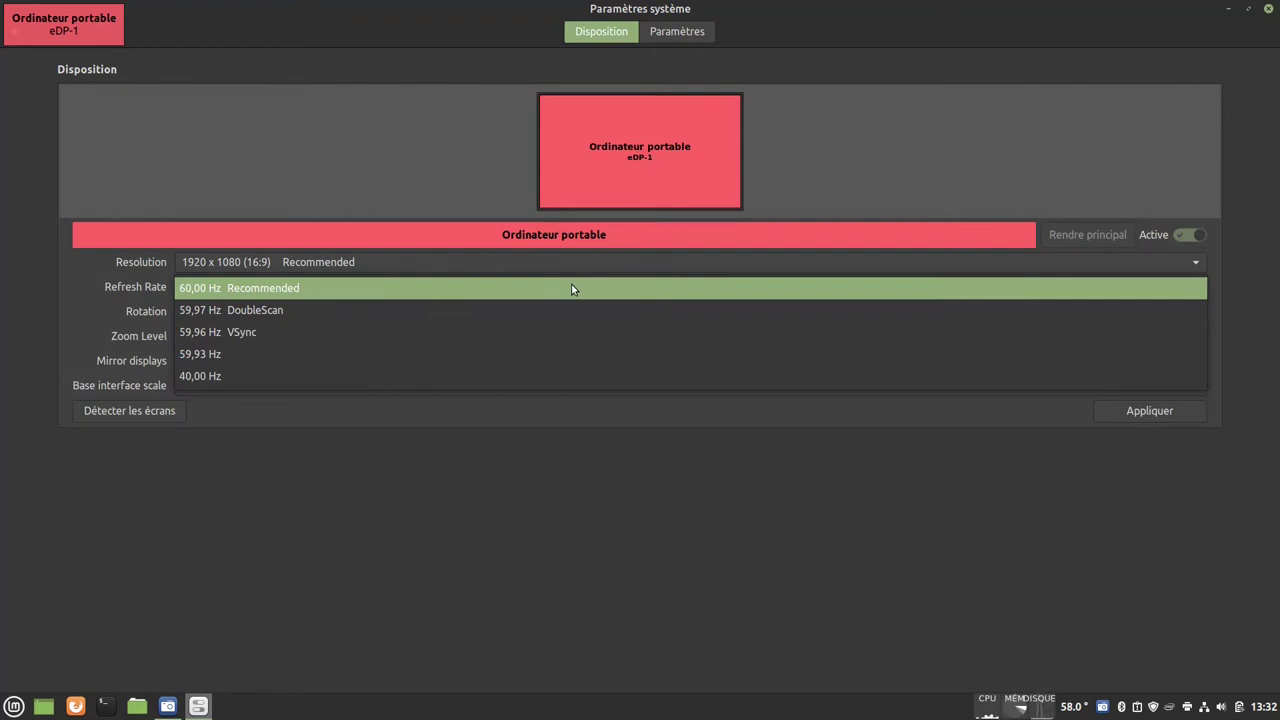
{"action": "left_click", "coordinate": [795, 514]}
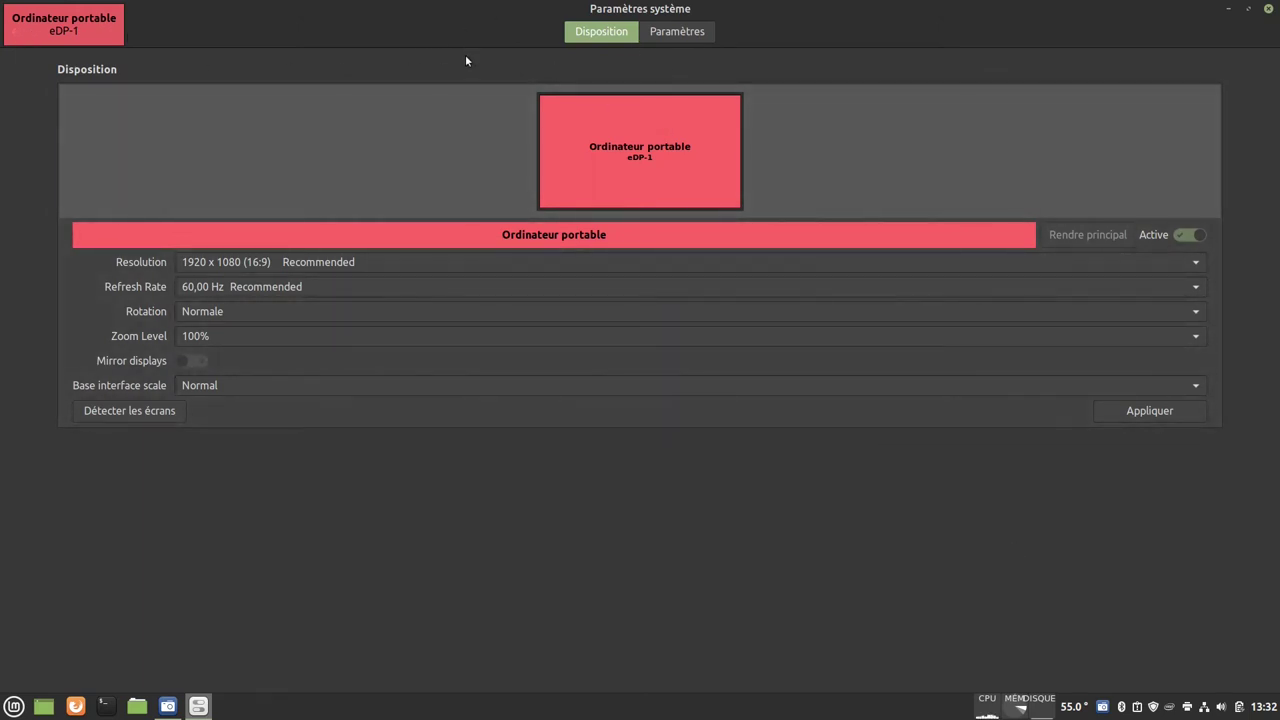
{"action": "left_click", "coordinate": [29, 44]}
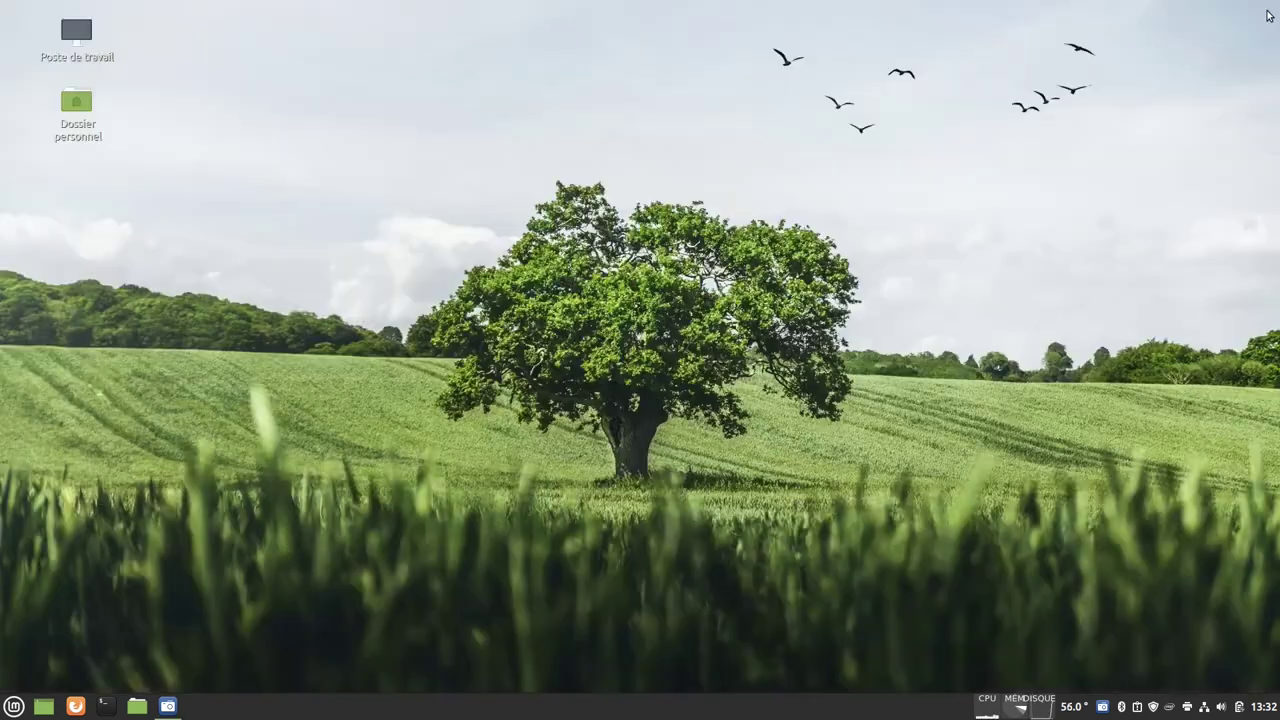
{"action": "left_click", "coordinate": [1268, 8]}
Step: Switch the graphics profile to NVIDIA (performance mode) and authenticate with the account password
{"action": "left_click", "coordinate": [1169, 708]}
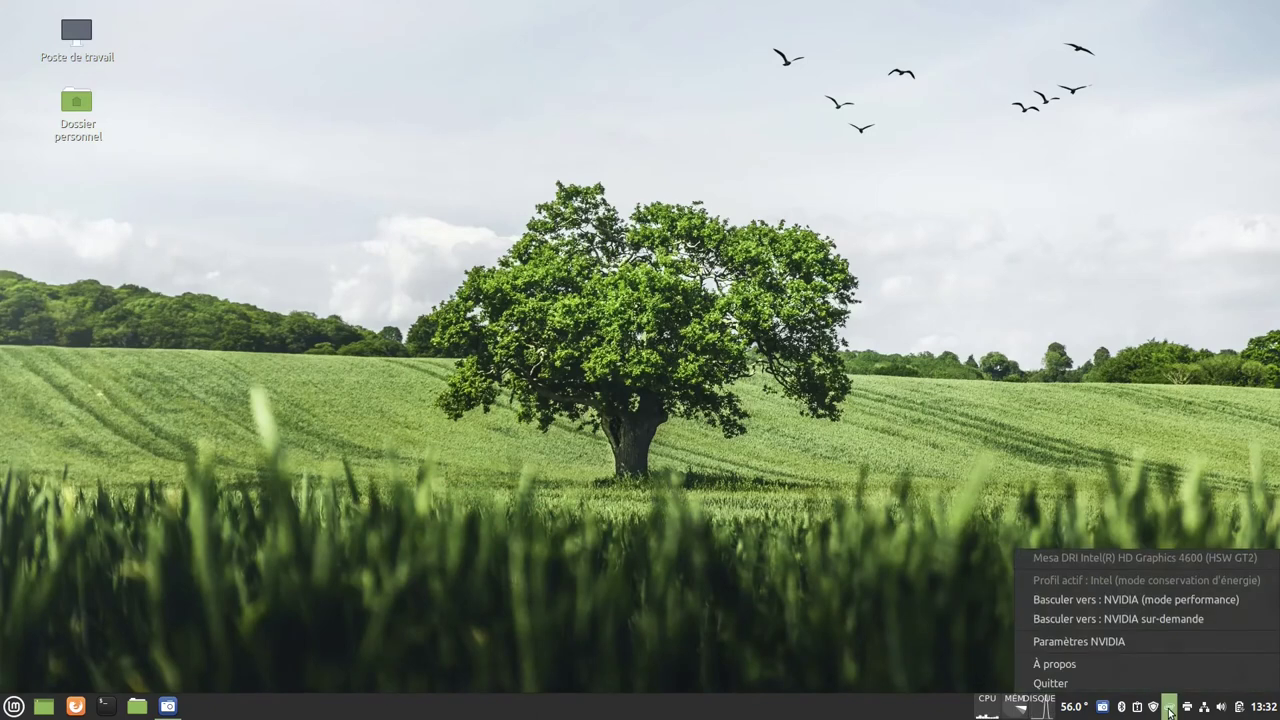
{"action": "left_click", "coordinate": [1142, 600]}
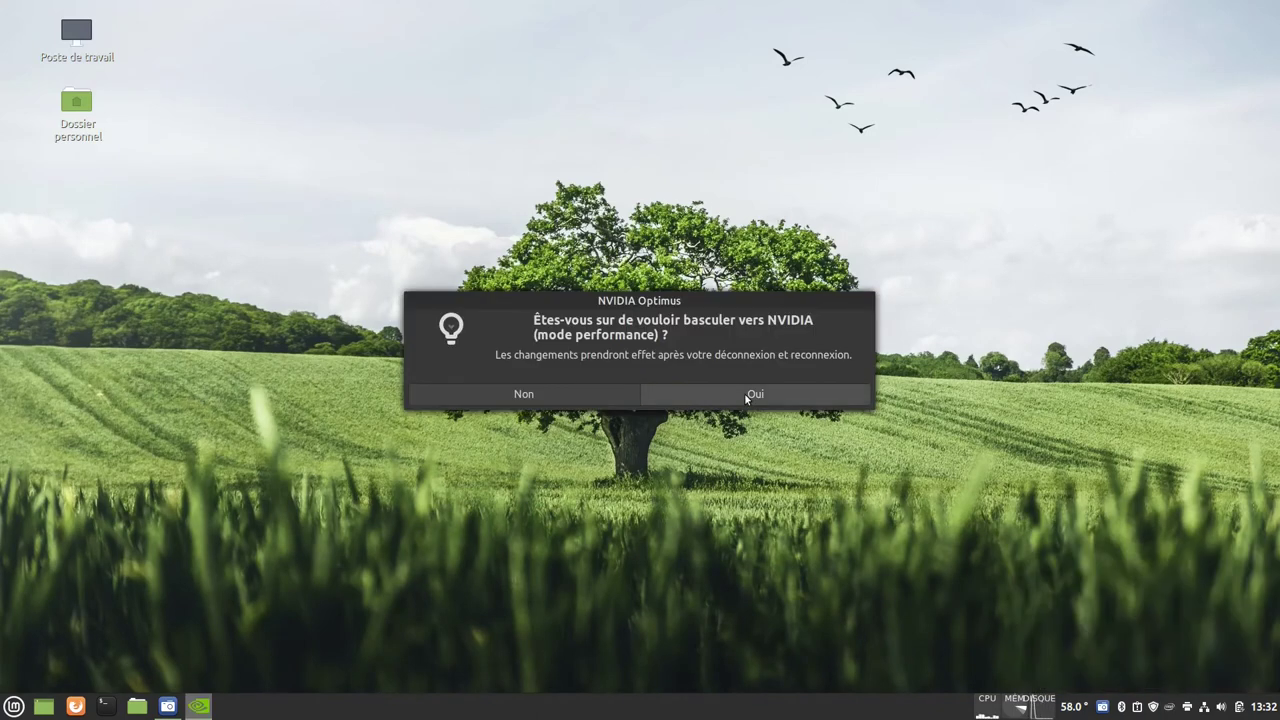
{"action": "left_click", "coordinate": [746, 392]}
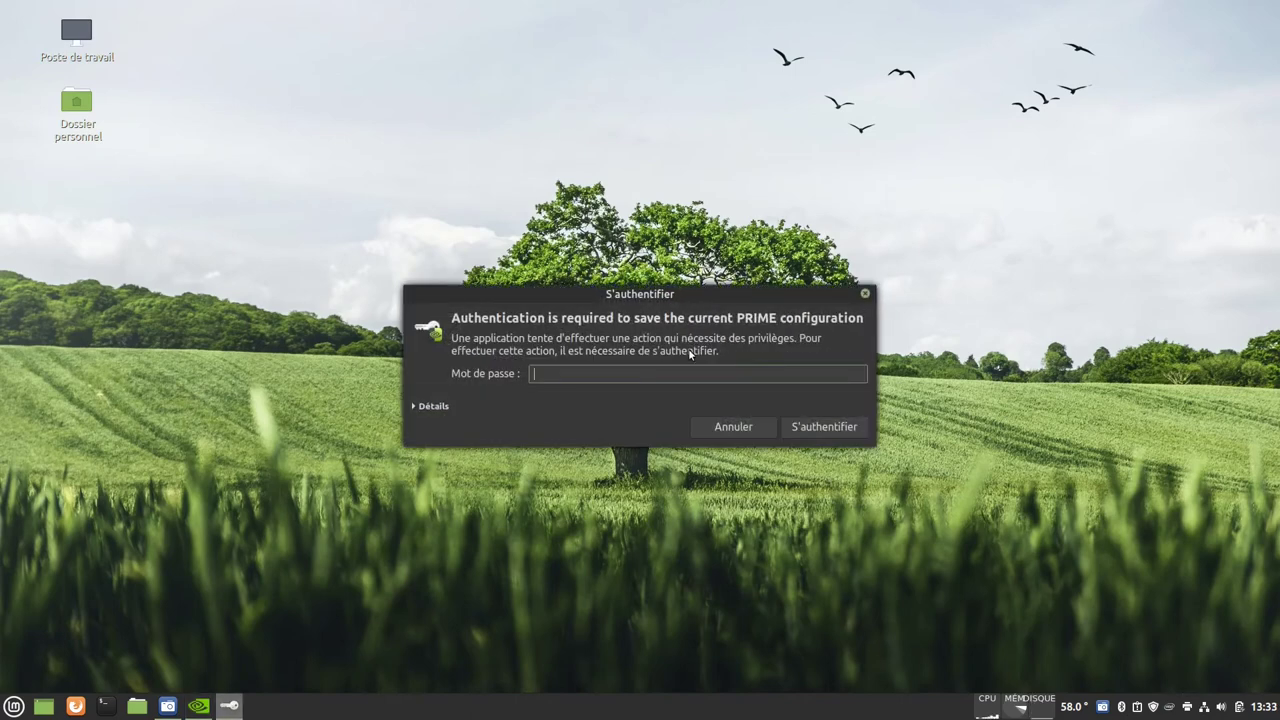
{"action": "type", "text": "****"}
{"action": "key", "text": "Return"}
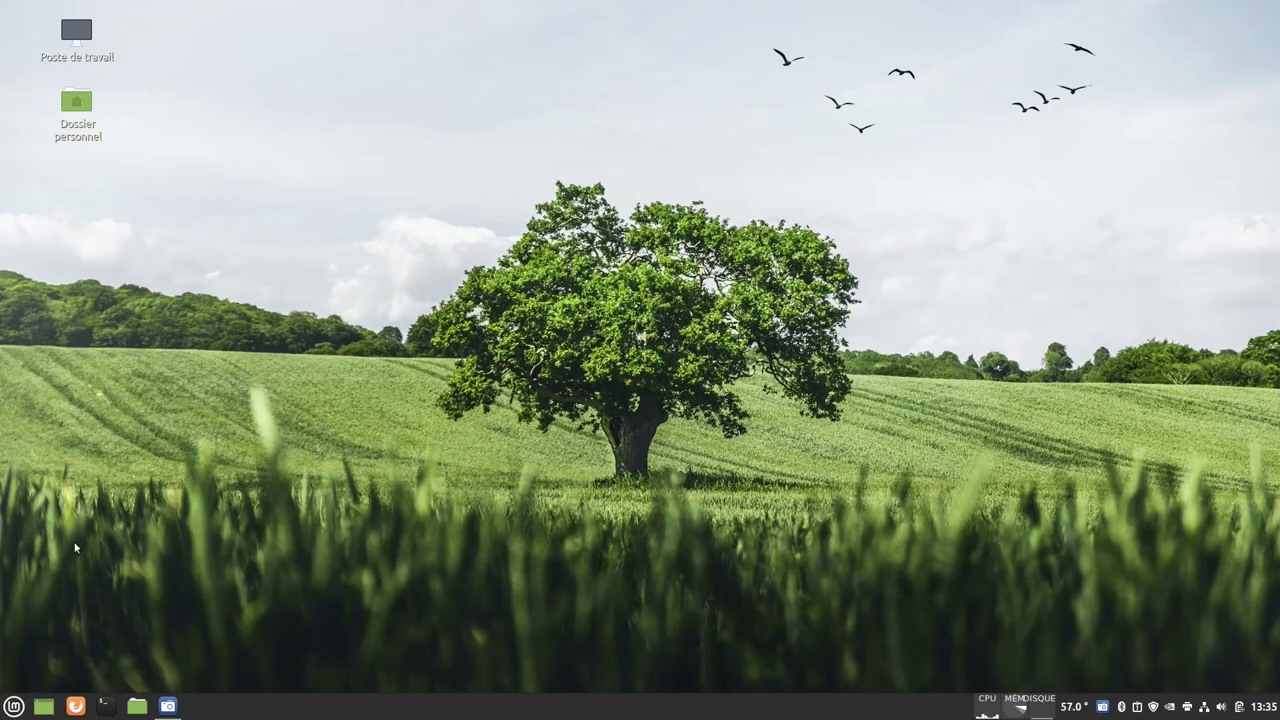
Step: Open the display settings from the system settings and review the automatic screen rotation option and the screen layout
{"action": "left_click", "coordinate": [14, 706]}
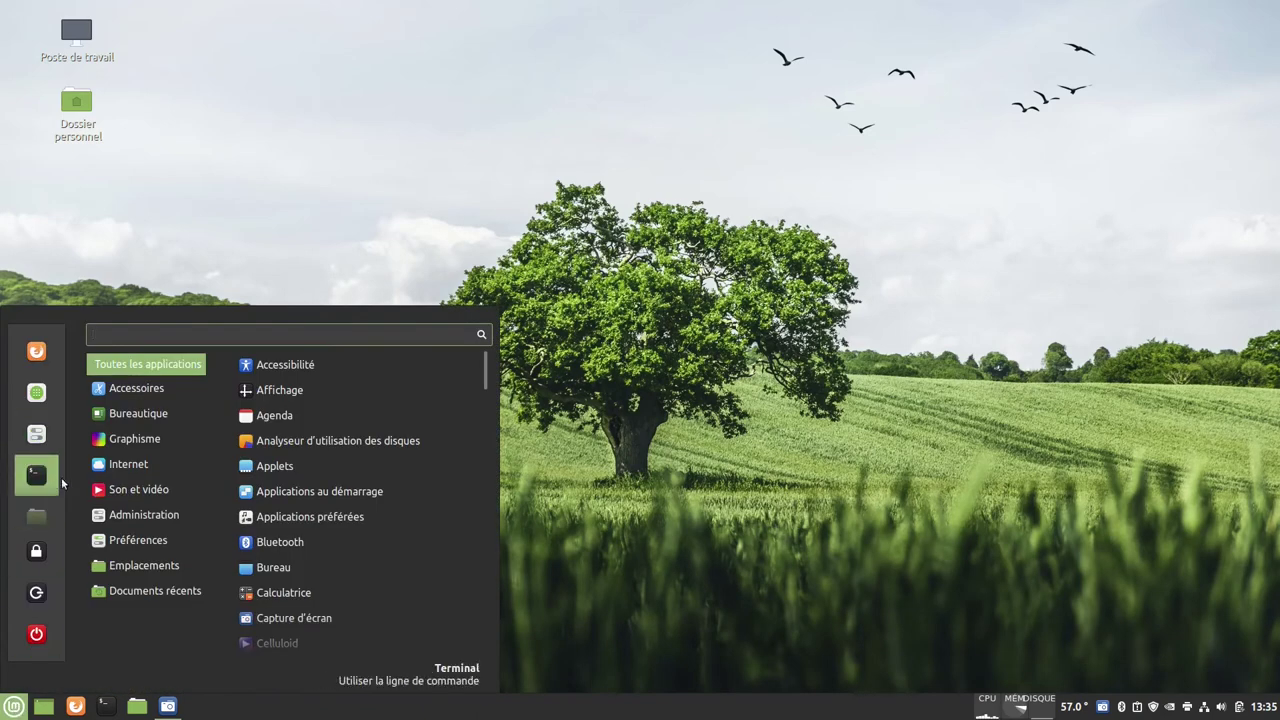
{"action": "left_click", "coordinate": [36, 436]}
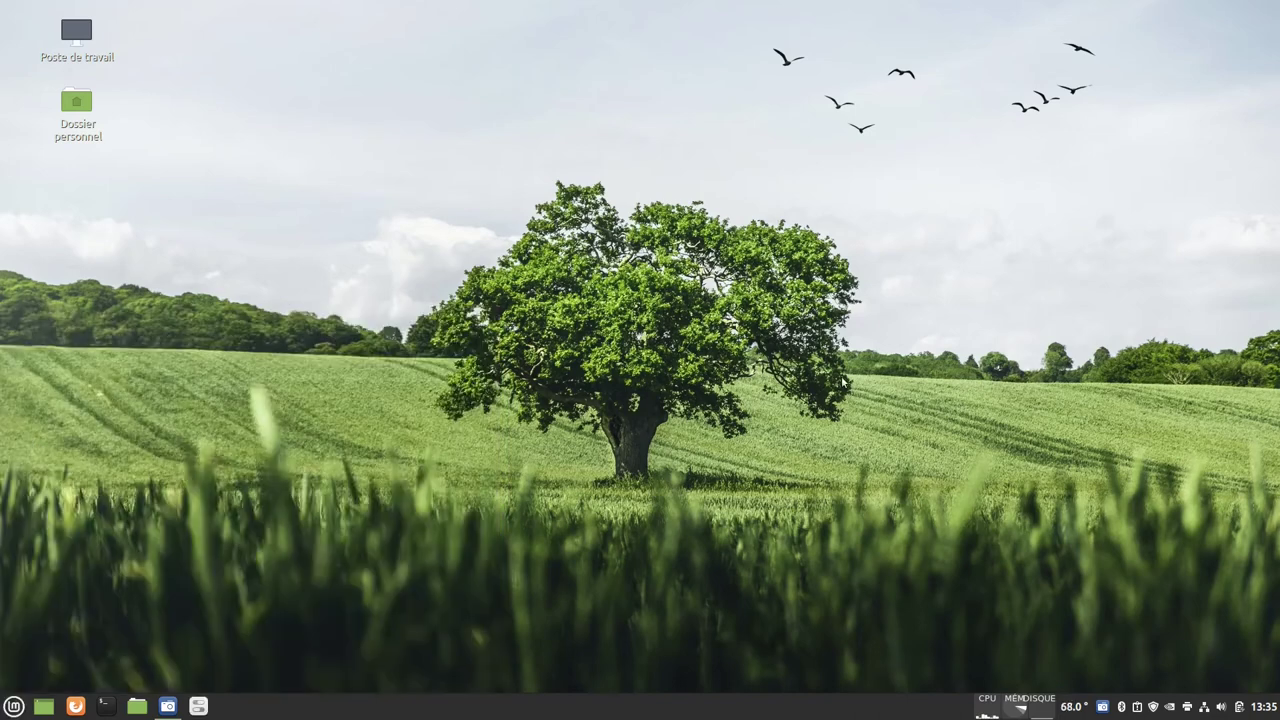
{"action": "scroll", "coordinate": [678, 376], "scroll_direction": "down", "scroll_amount": 4}
{"action": "scroll", "coordinate": [670, 381], "scroll_direction": "down", "scroll_amount": 3}
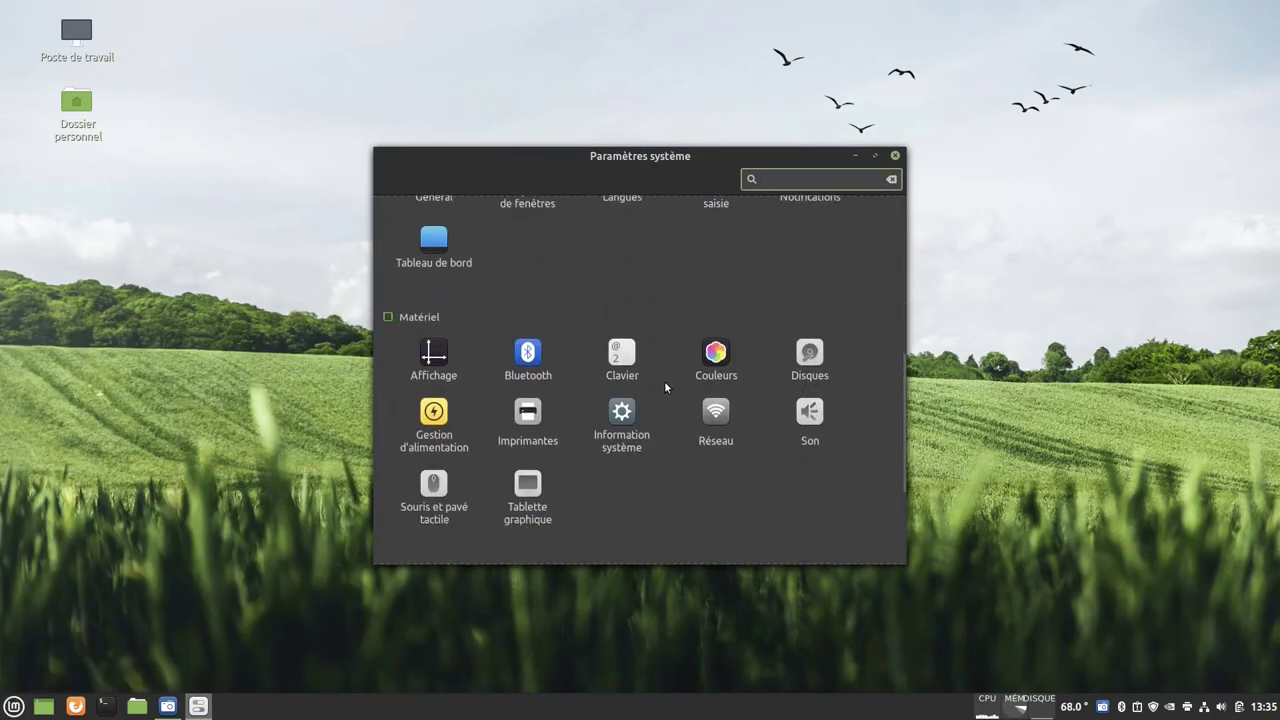
{"action": "left_click", "coordinate": [440, 355]}
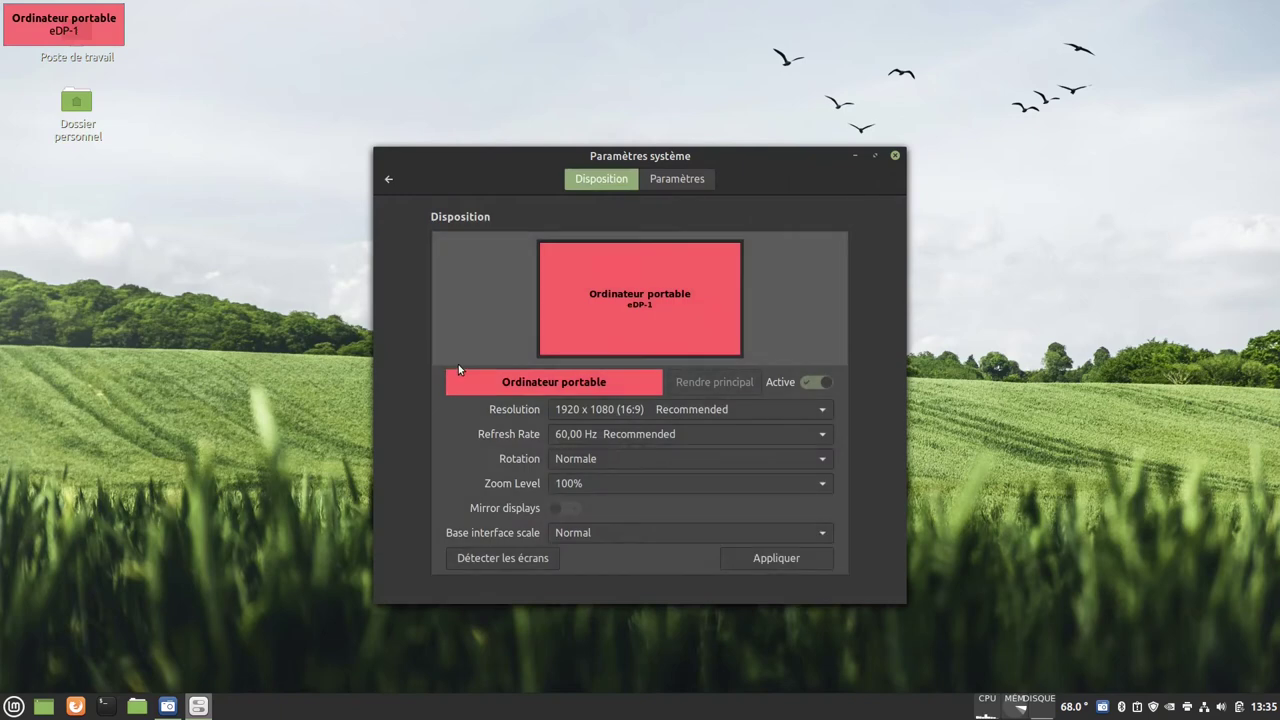
{"action": "left_click", "coordinate": [698, 184]}
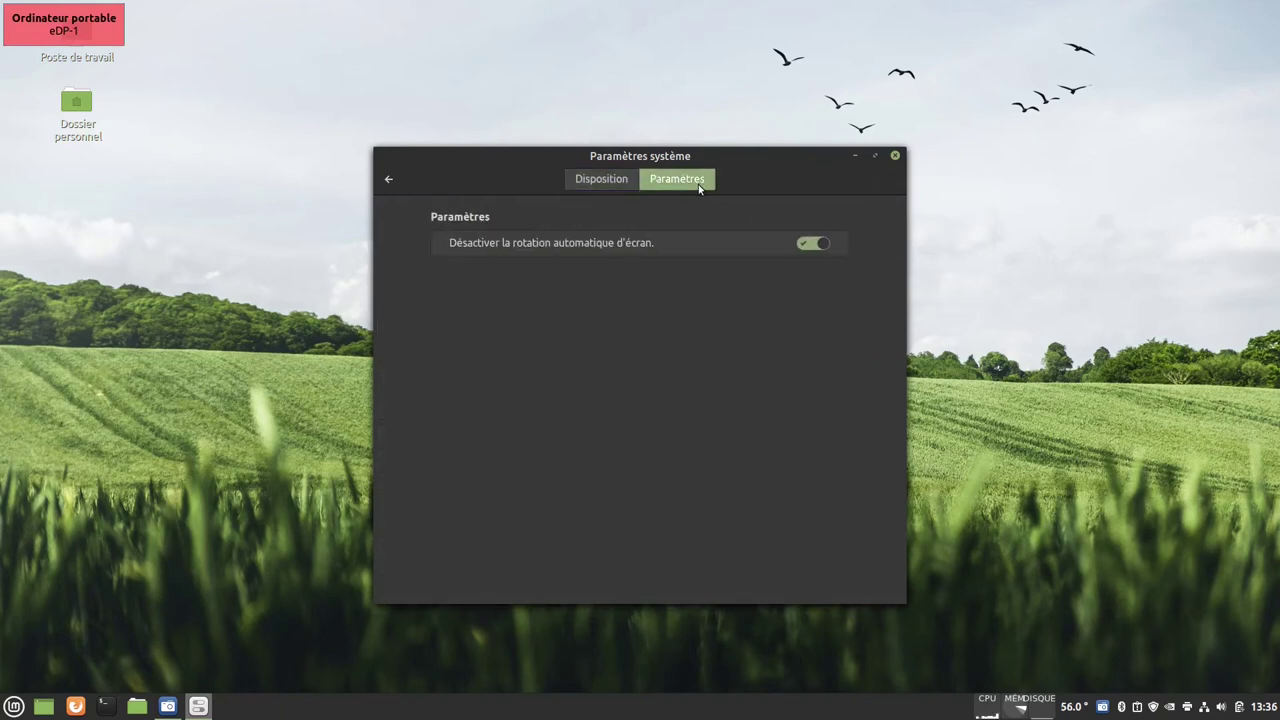
{"action": "left_click", "coordinate": [616, 181]}
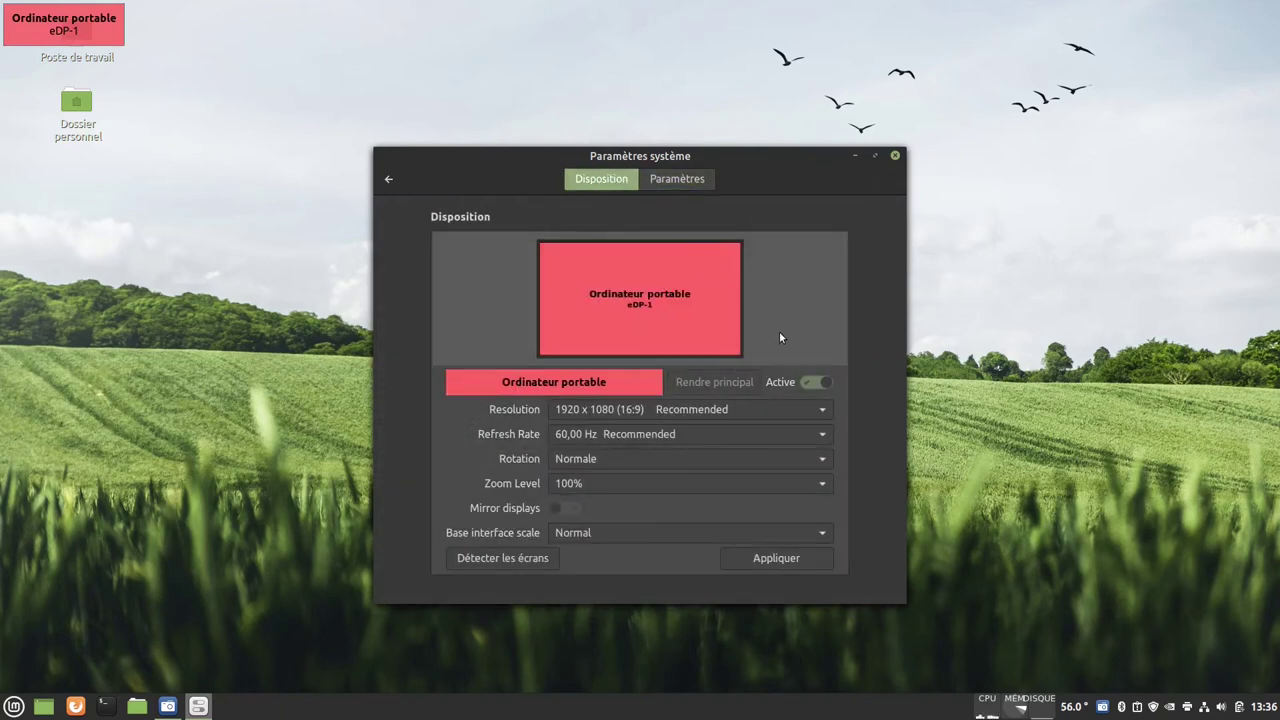
Step: Detect the connected screens and examine the resolution choices for the laptop screen
{"action": "left_click", "coordinate": [465, 565]}
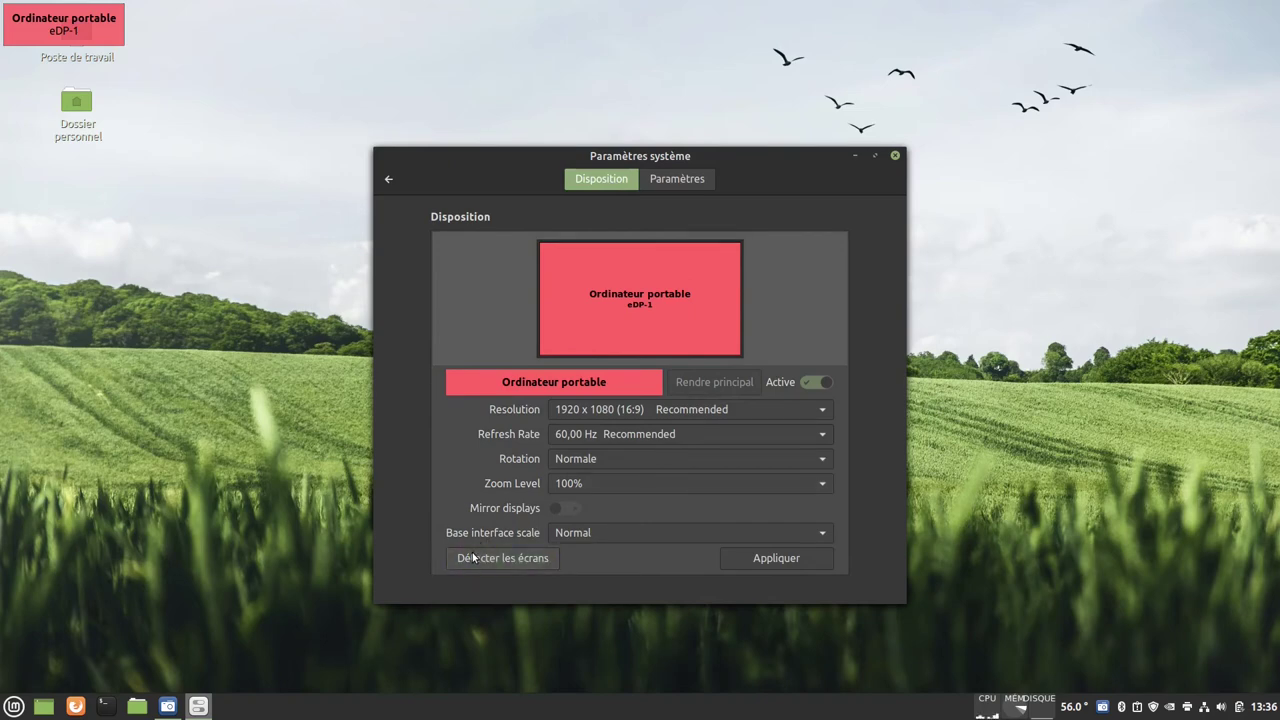
{"action": "left_click", "coordinate": [742, 411]}
{"action": "left_click", "coordinate": [737, 410]}
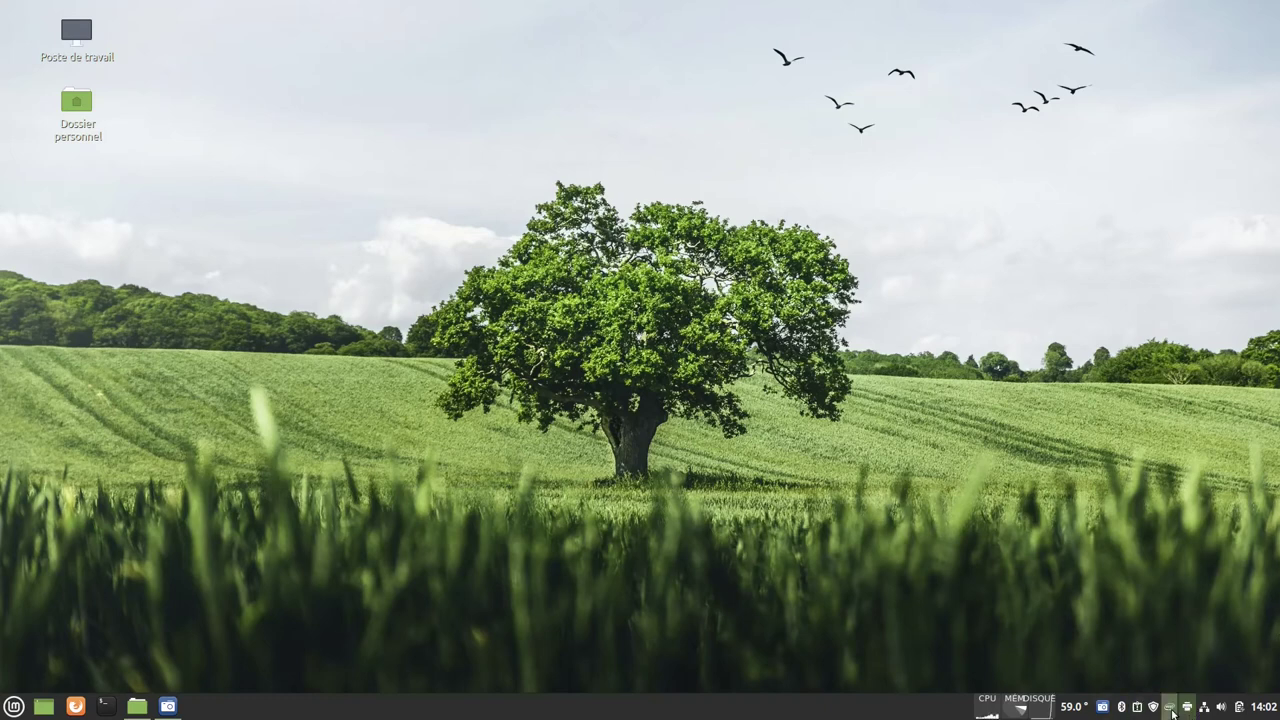
Step: Check the active graphics profile and open the display settings to view the screen layout
{"action": "left_click", "coordinate": [1171, 711]}
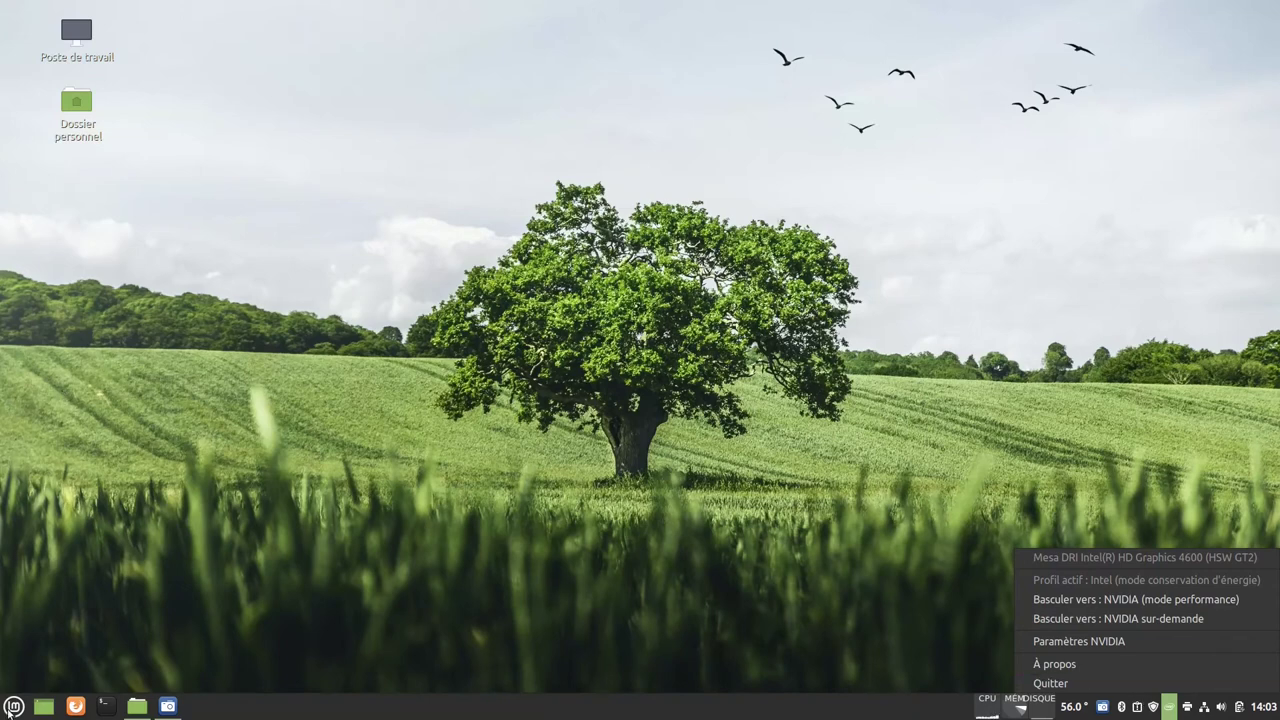
{"action": "left_click", "coordinate": [10, 708]}
{"action": "left_click", "coordinate": [10, 706]}
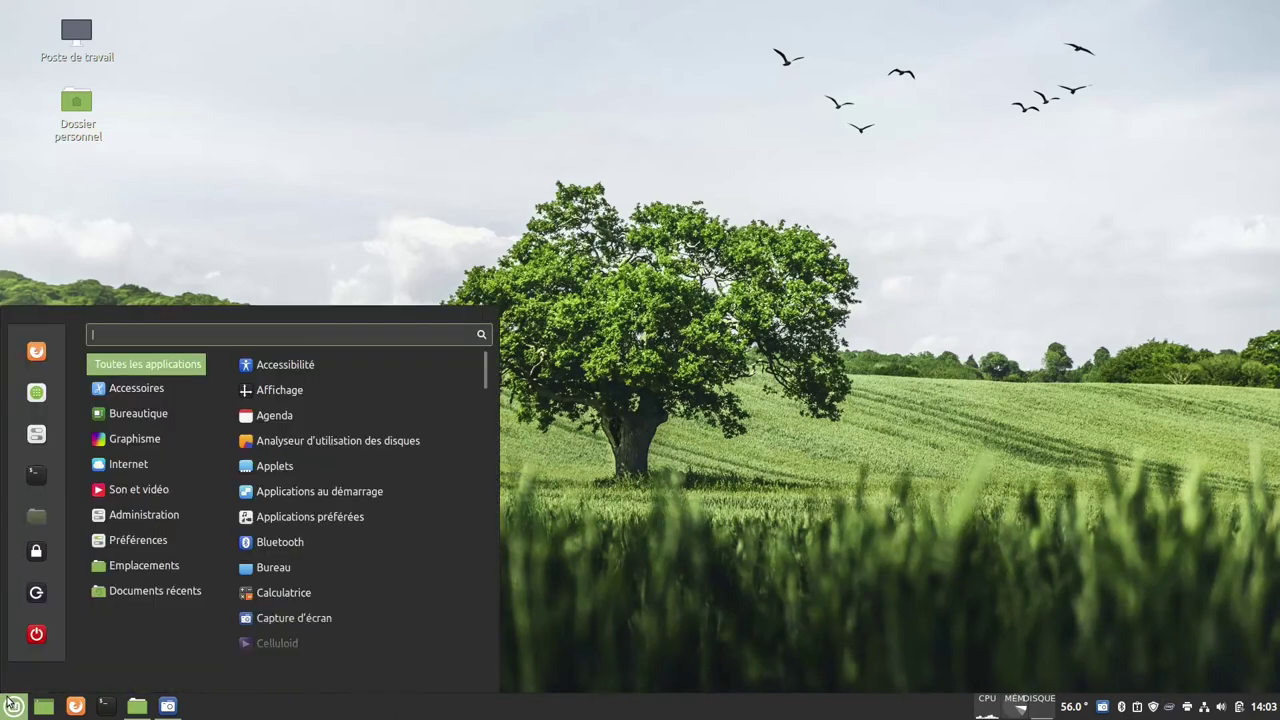
{"action": "mouse_move", "coordinate": [172, 540]}
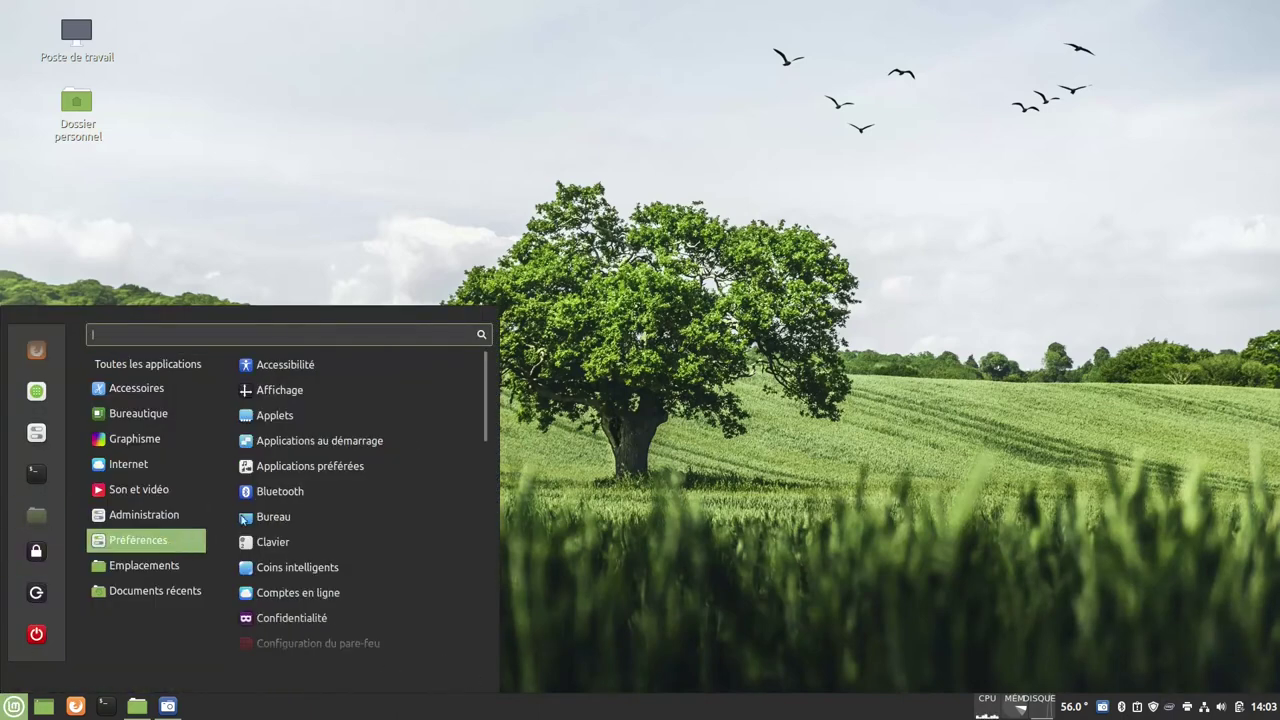
{"action": "left_click", "coordinate": [329, 392]}
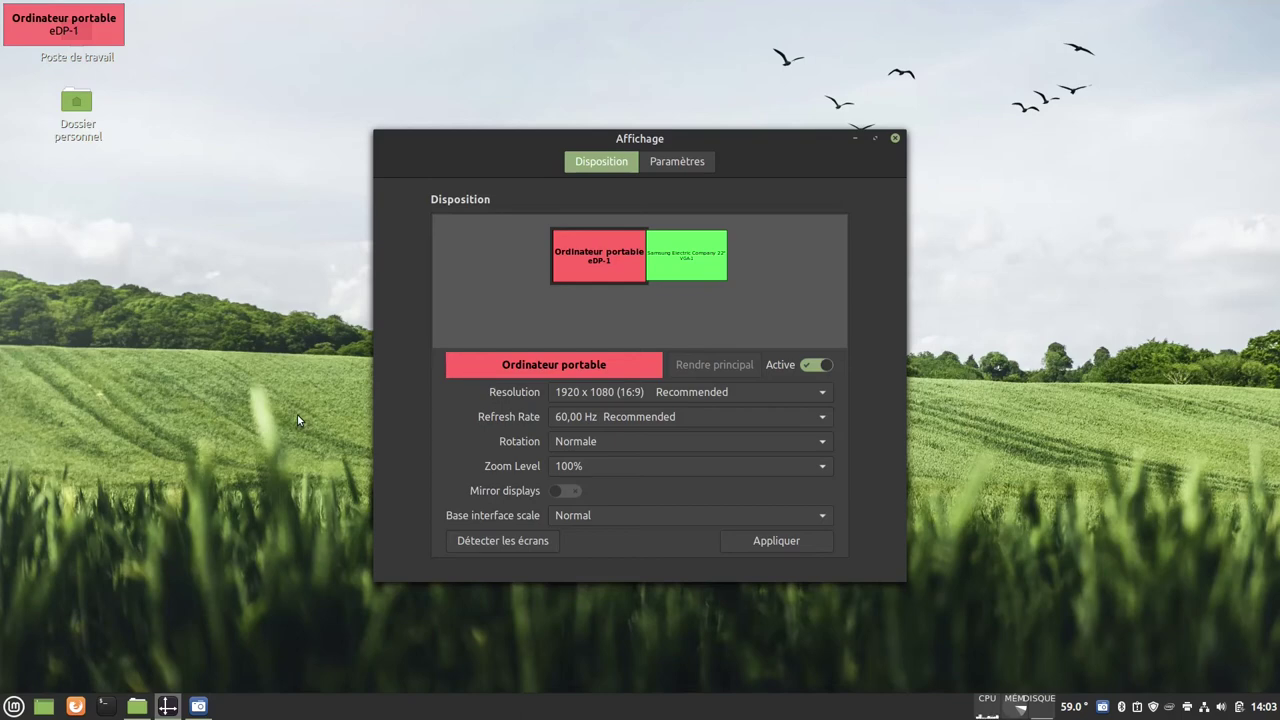
Step: Switch the graphics profile to NVIDIA (performance mode), confirm the change and authenticate with the account password
{"action": "left_click", "coordinate": [1172, 711]}
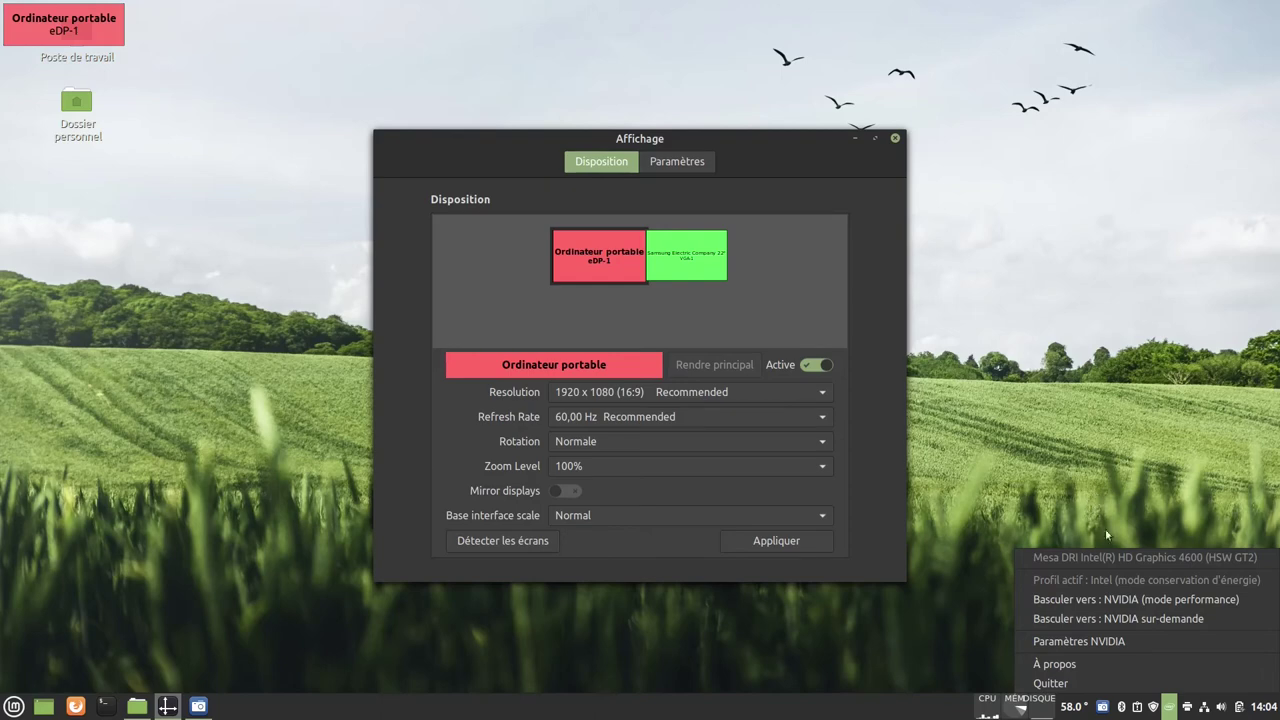
{"action": "left_click", "coordinate": [1168, 603]}
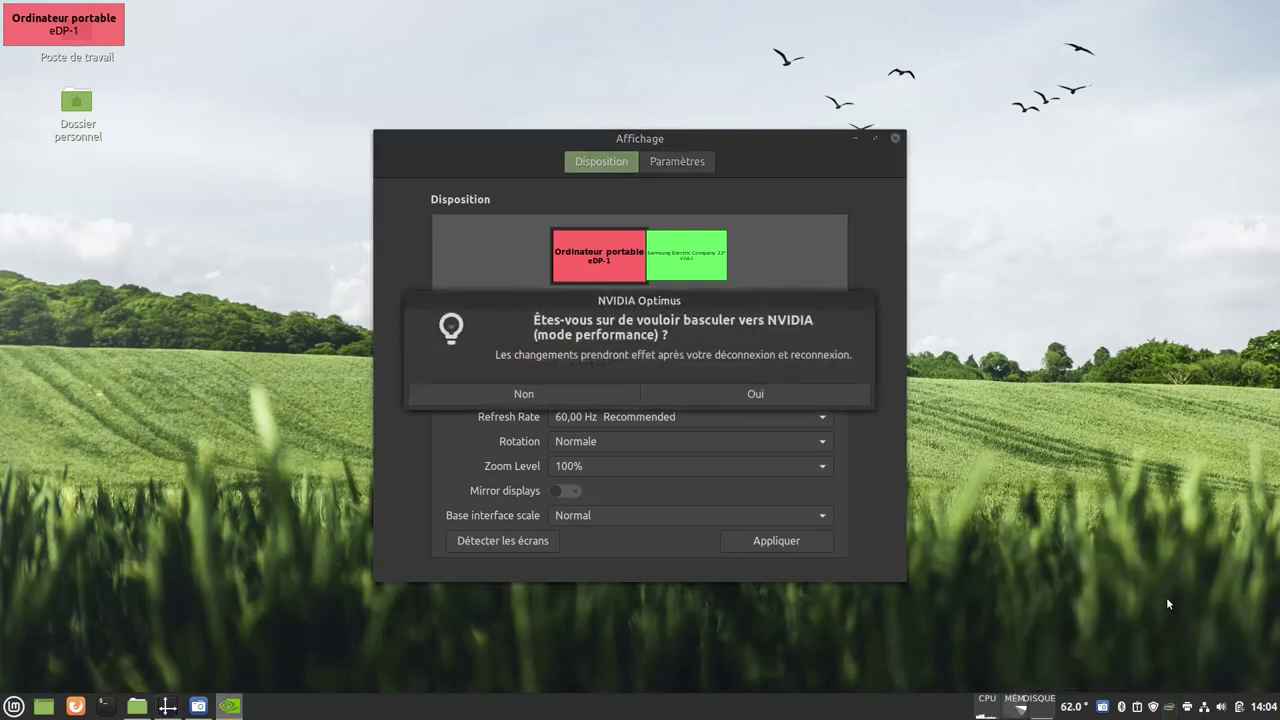
{"action": "left_click", "coordinate": [809, 397]}
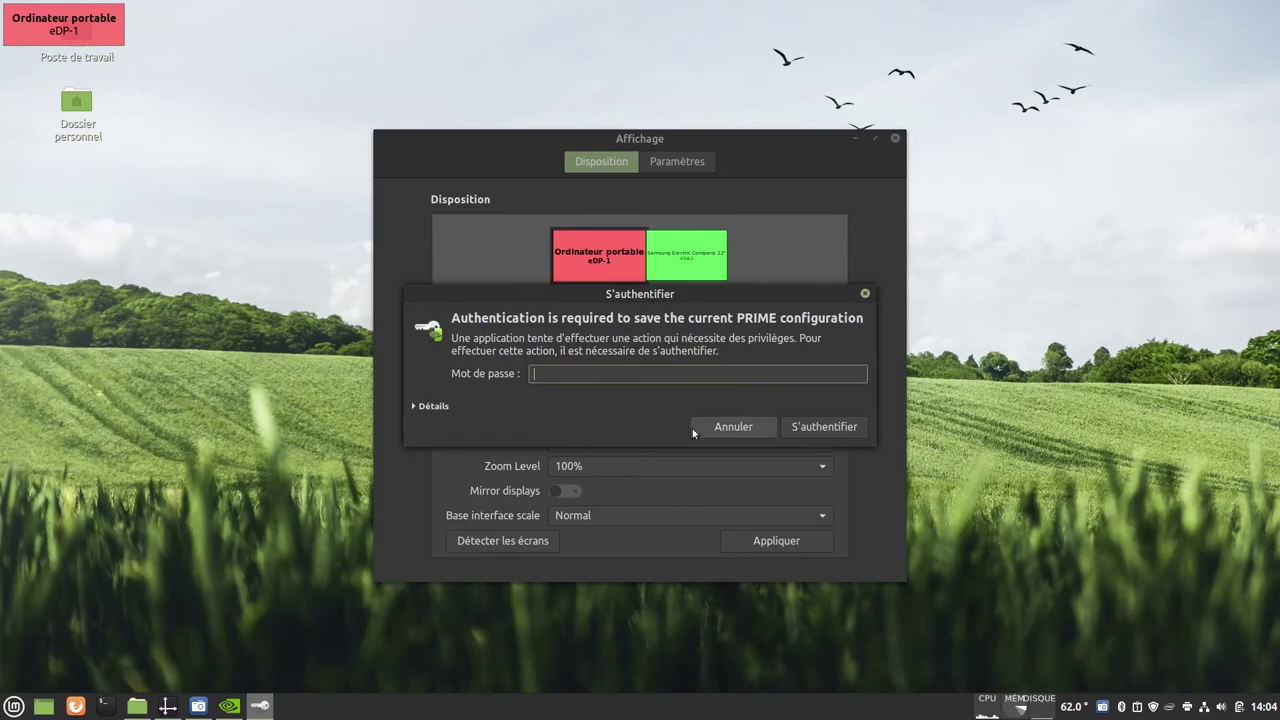
{"action": "type", "text": "****"}
{"action": "key", "text": "Return"}
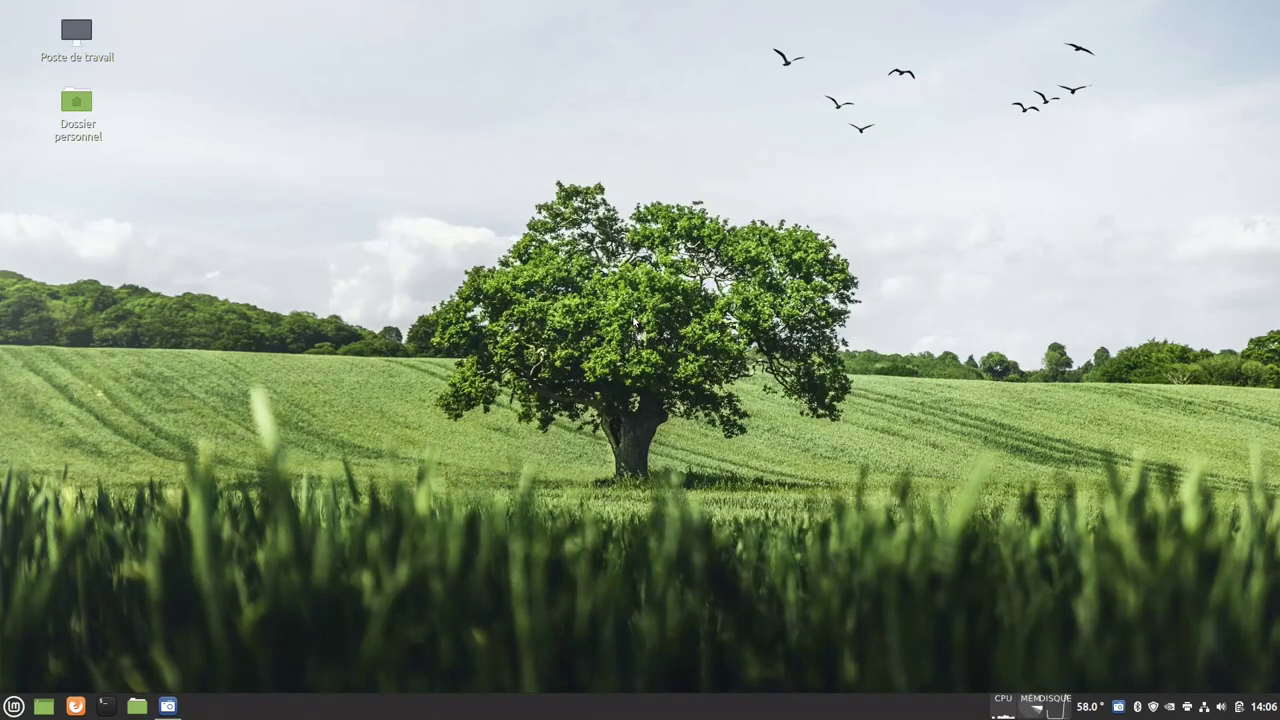
Step: Check which graphics profile is active, dismiss the profile options and open the display settings from the preferences
{"action": "left_click", "coordinate": [1170, 707]}
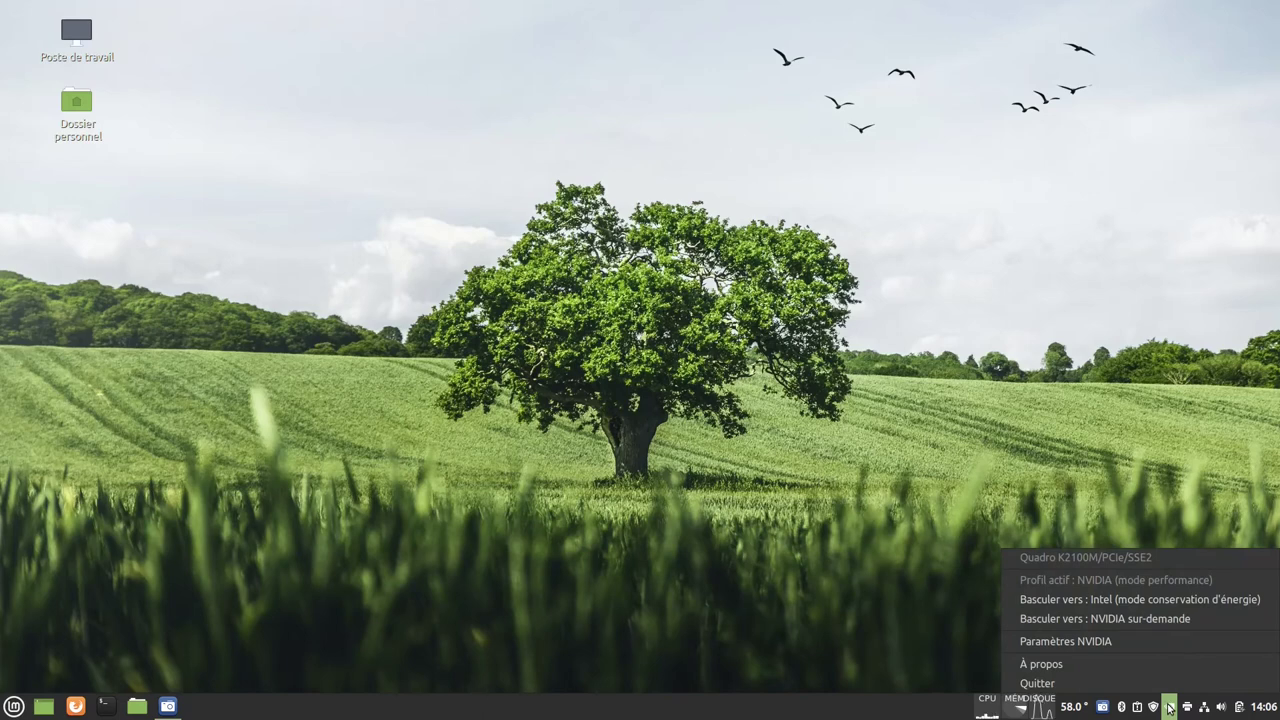
{"action": "left_click", "coordinate": [524, 530]}
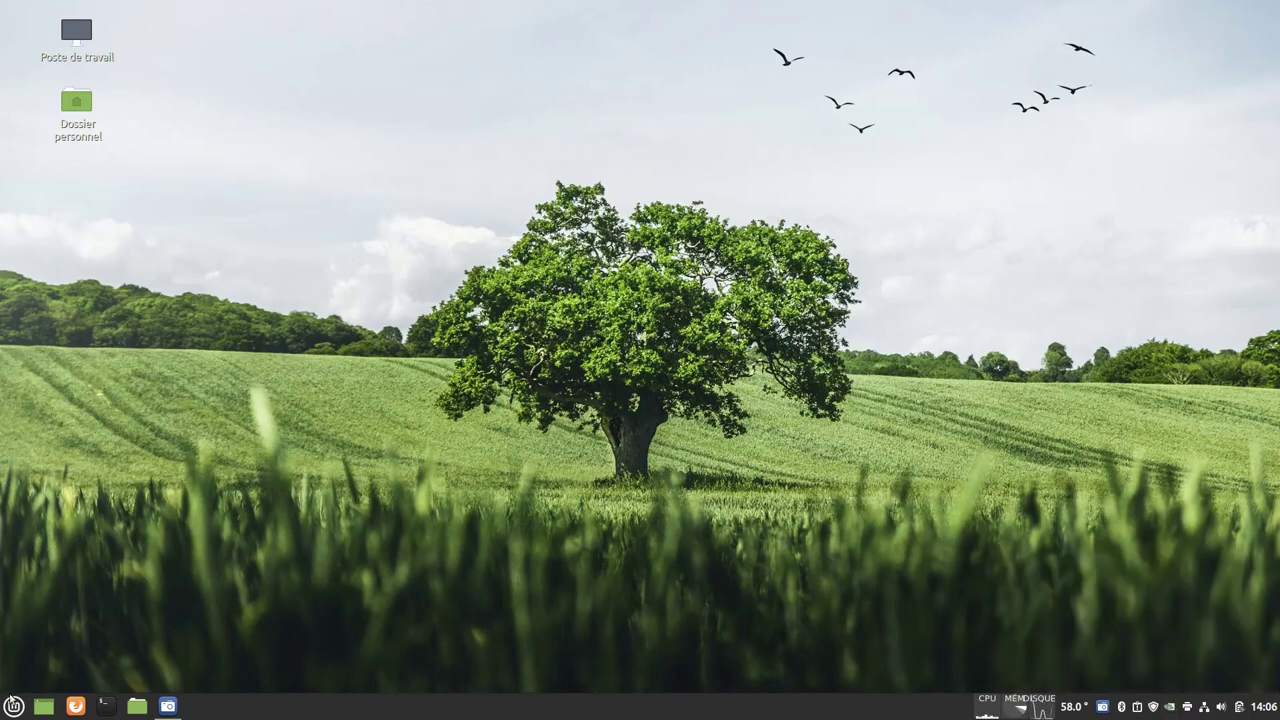
{"action": "left_click", "coordinate": [12, 705]}
{"action": "mouse_move", "coordinate": [128, 541]}
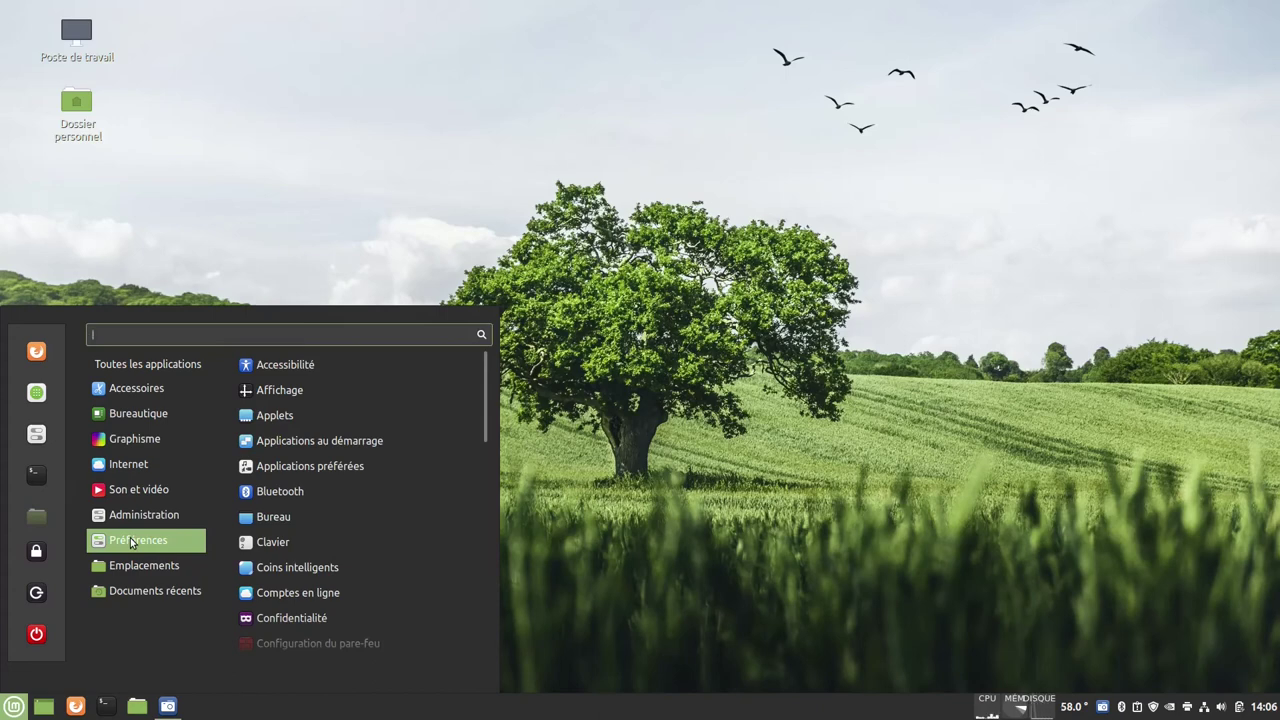
{"action": "left_click", "coordinate": [299, 391]}
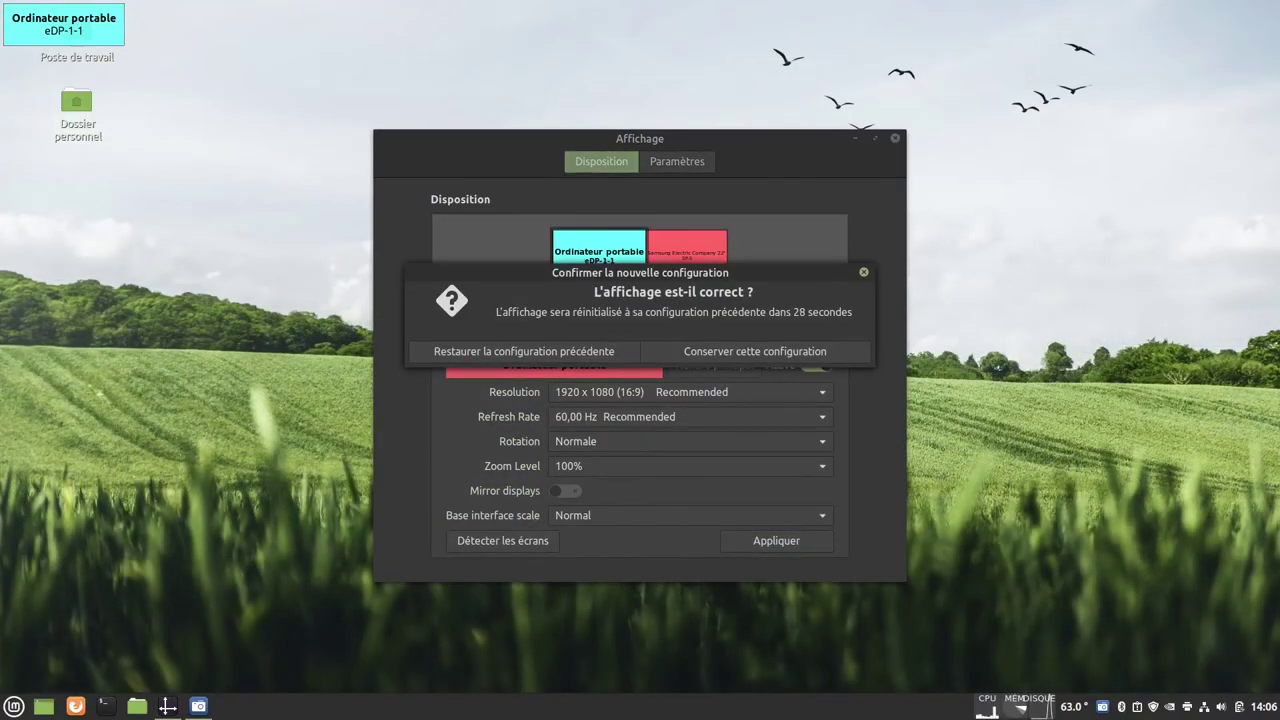
Step: Keep the new display configurations and view the properties of the two Samsung external monitors in the layout
{"action": "left_click", "coordinate": [762, 349]}
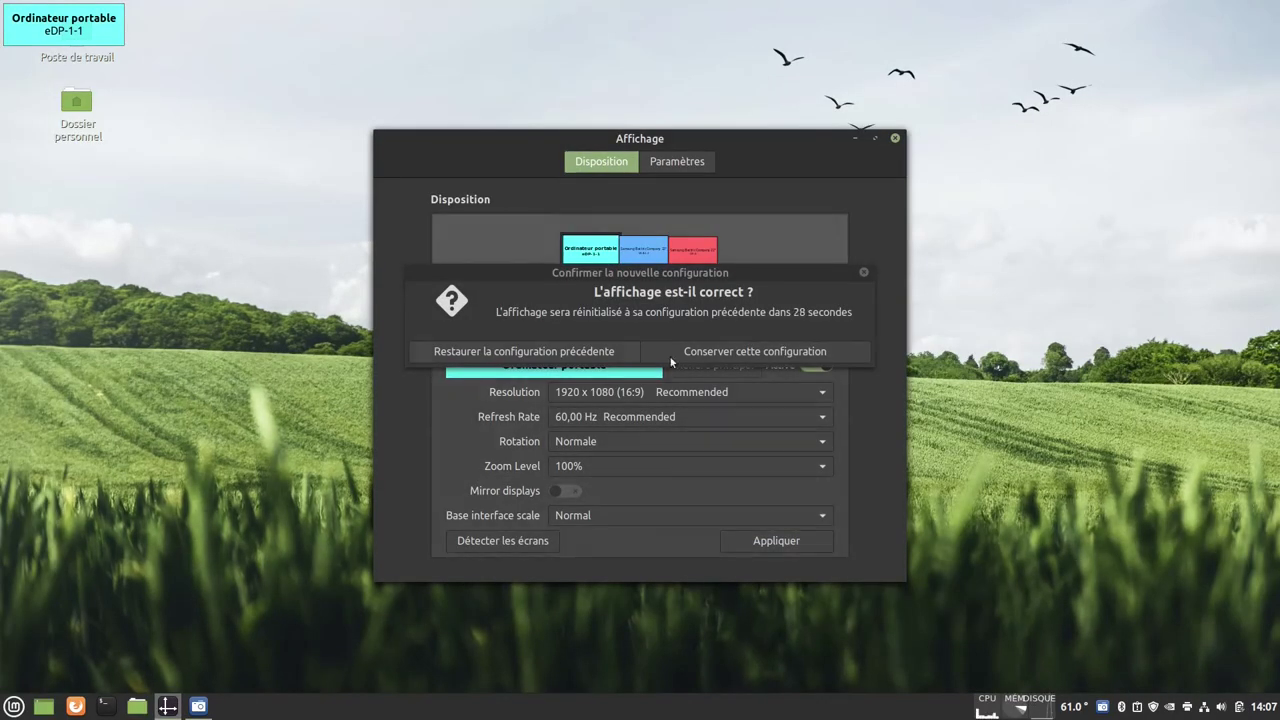
{"action": "left_click", "coordinate": [753, 351]}
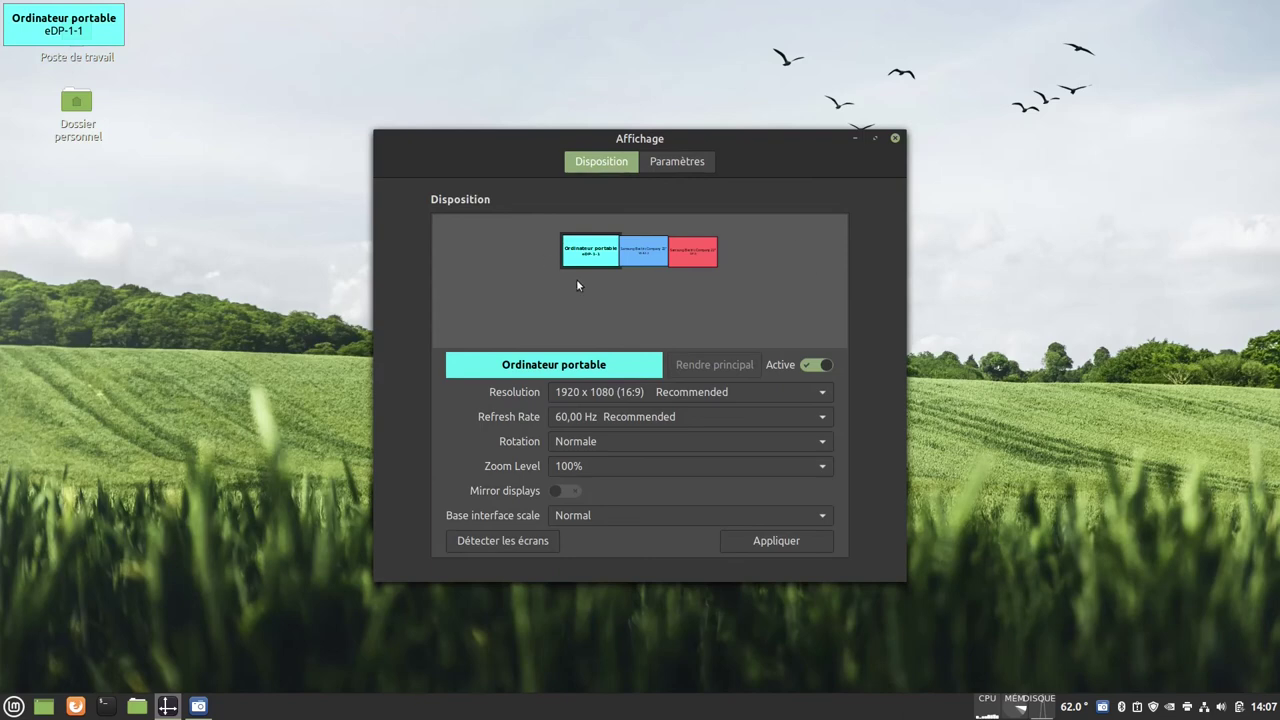
{"action": "left_click", "coordinate": [646, 250]}
{"action": "left_click", "coordinate": [688, 258]}
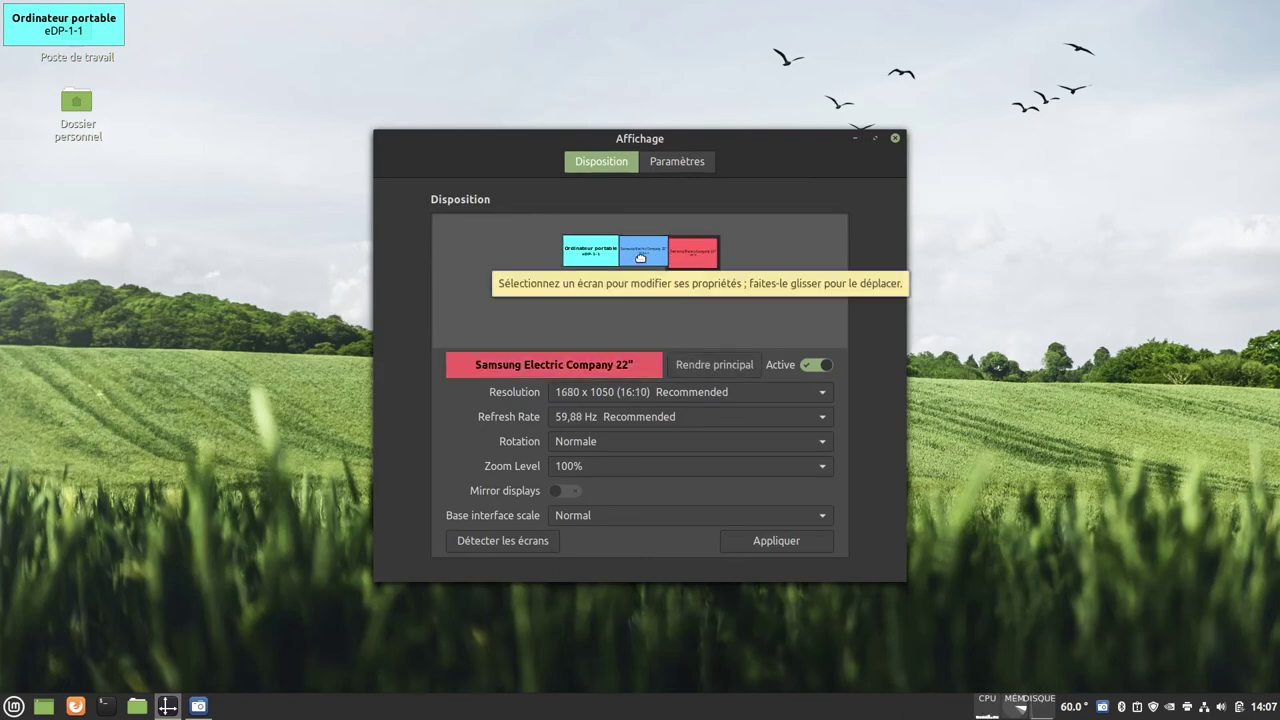
{"action": "left_click", "coordinate": [638, 258]}
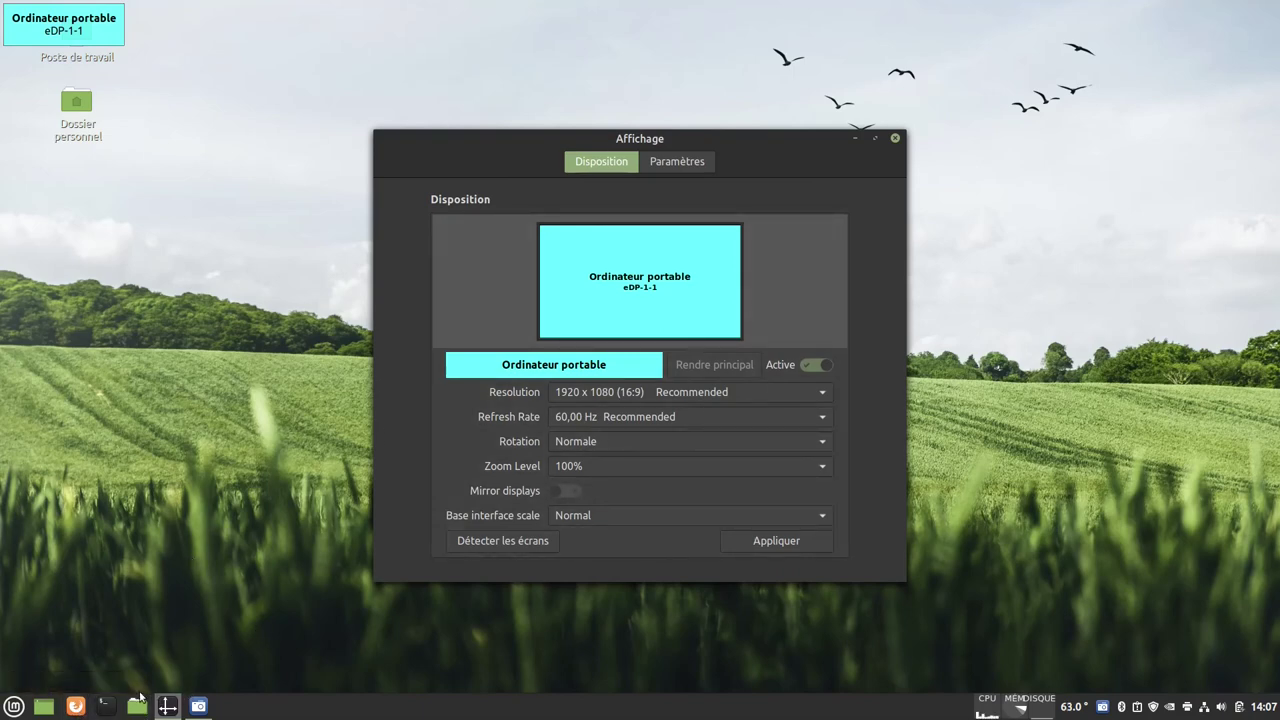
Step: Switch to Firefox, read the Cinnamon 4.6, Tray and NVIDIA Optimus sections of the Linux Mint 20 new features page, and minimise the browser
{"action": "left_click", "coordinate": [78, 708]}
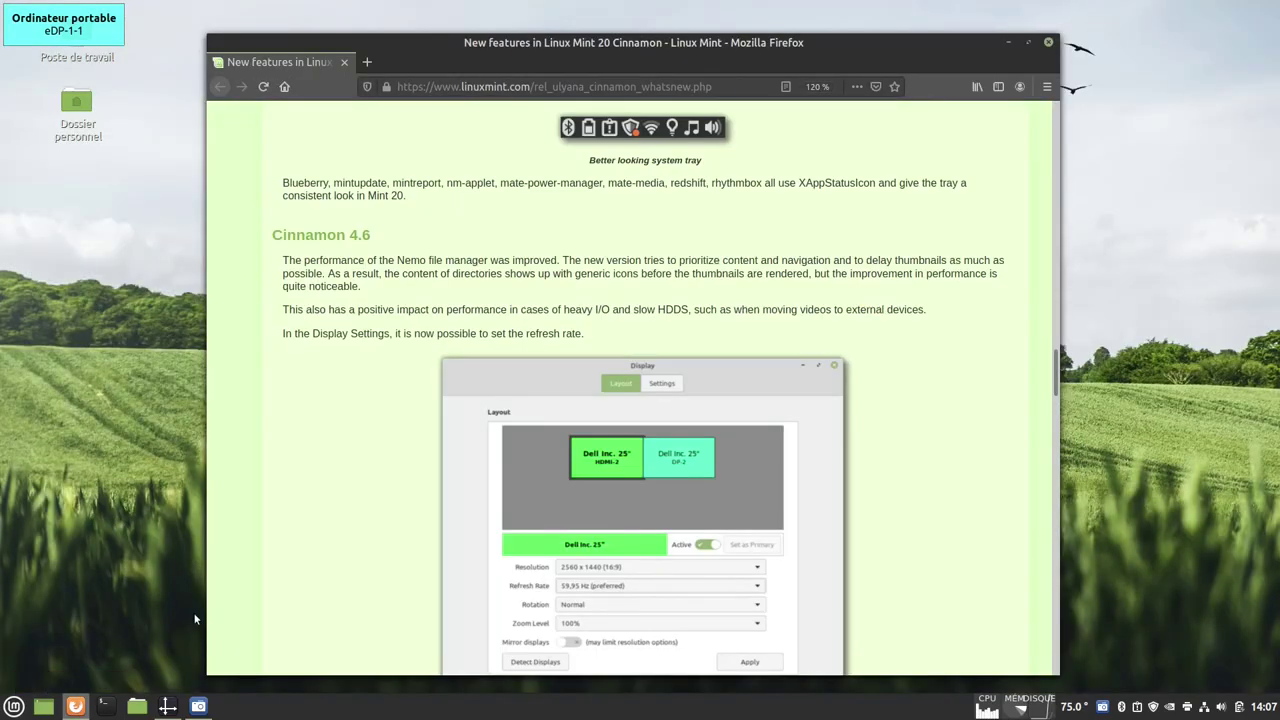
{"action": "scroll", "coordinate": [762, 428], "scroll_direction": "down", "scroll_amount": 5}
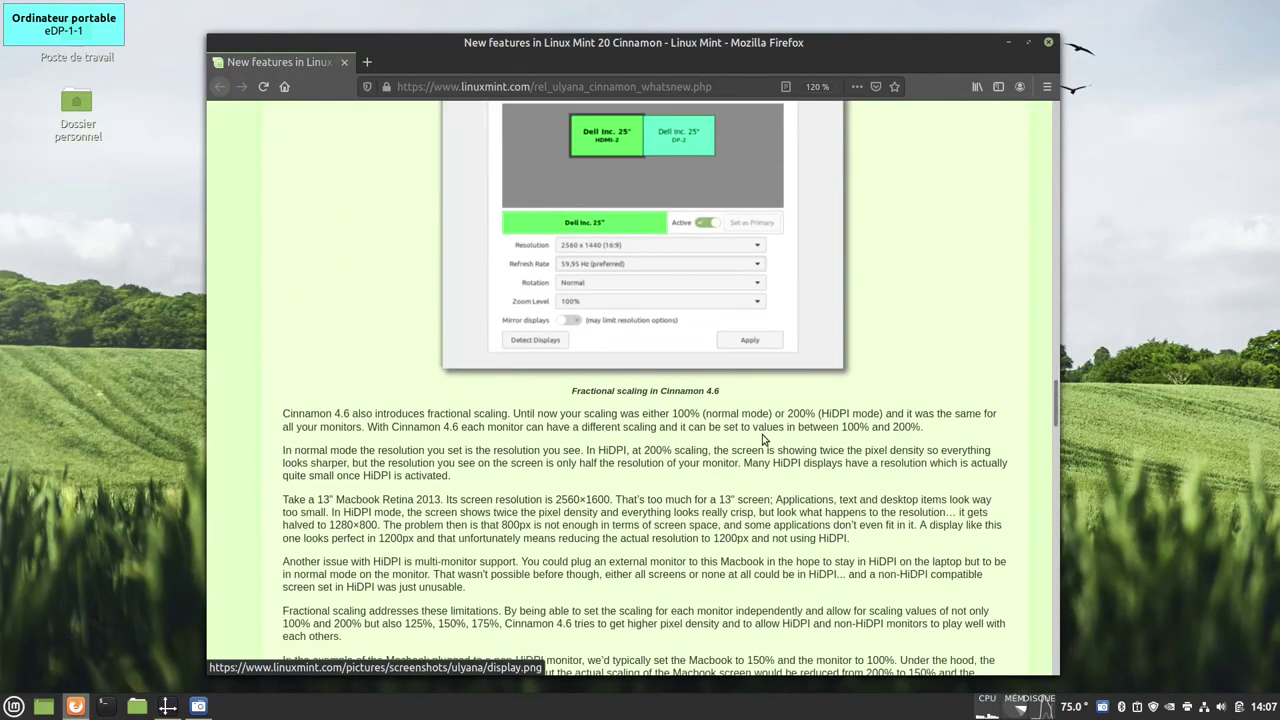
{"action": "scroll", "coordinate": [762, 428], "scroll_direction": "up", "scroll_amount": 15}
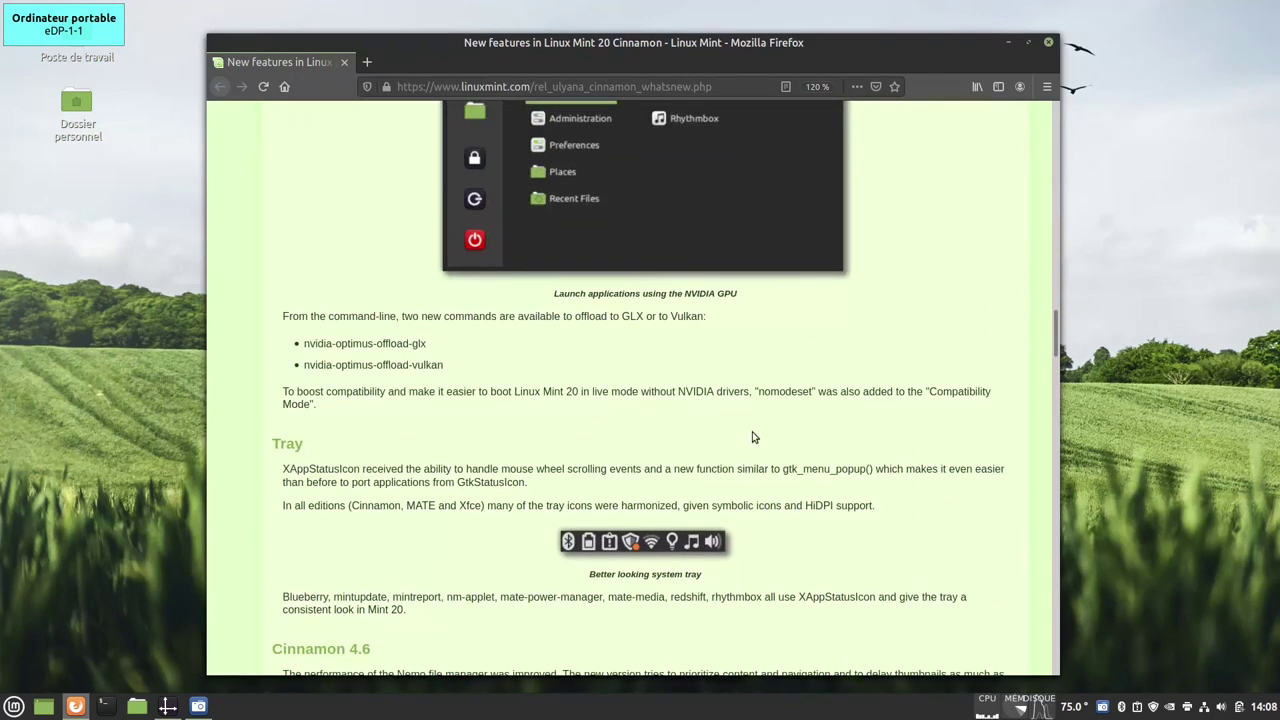
{"action": "scroll", "coordinate": [750, 444], "scroll_direction": "up", "scroll_amount": 3}
{"action": "scroll", "coordinate": [757, 457], "scroll_direction": "down", "scroll_amount": 3}
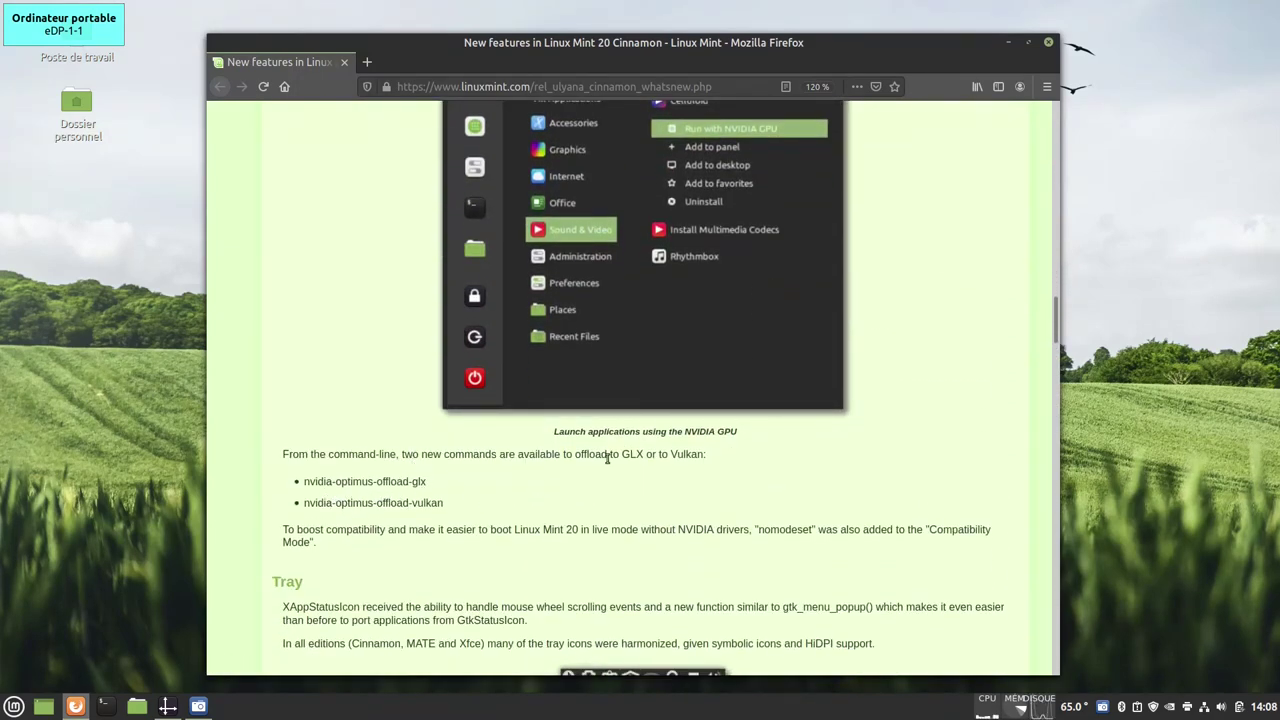
{"action": "scroll", "coordinate": [778, 325], "scroll_direction": "down", "scroll_amount": 3}
{"action": "scroll", "coordinate": [778, 325], "scroll_direction": "up", "scroll_amount": 15}
{"action": "scroll", "coordinate": [889, 191], "scroll_direction": "down", "scroll_amount": 3}
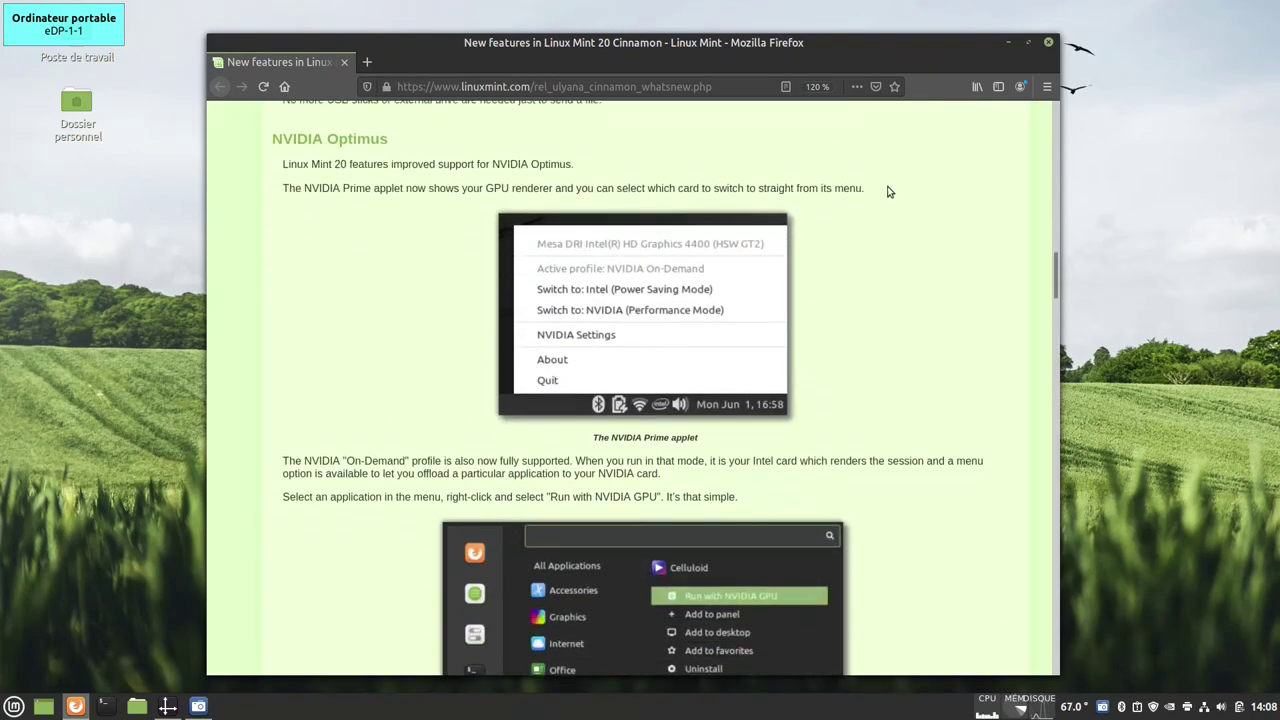
{"action": "left_click", "coordinate": [1009, 41]}
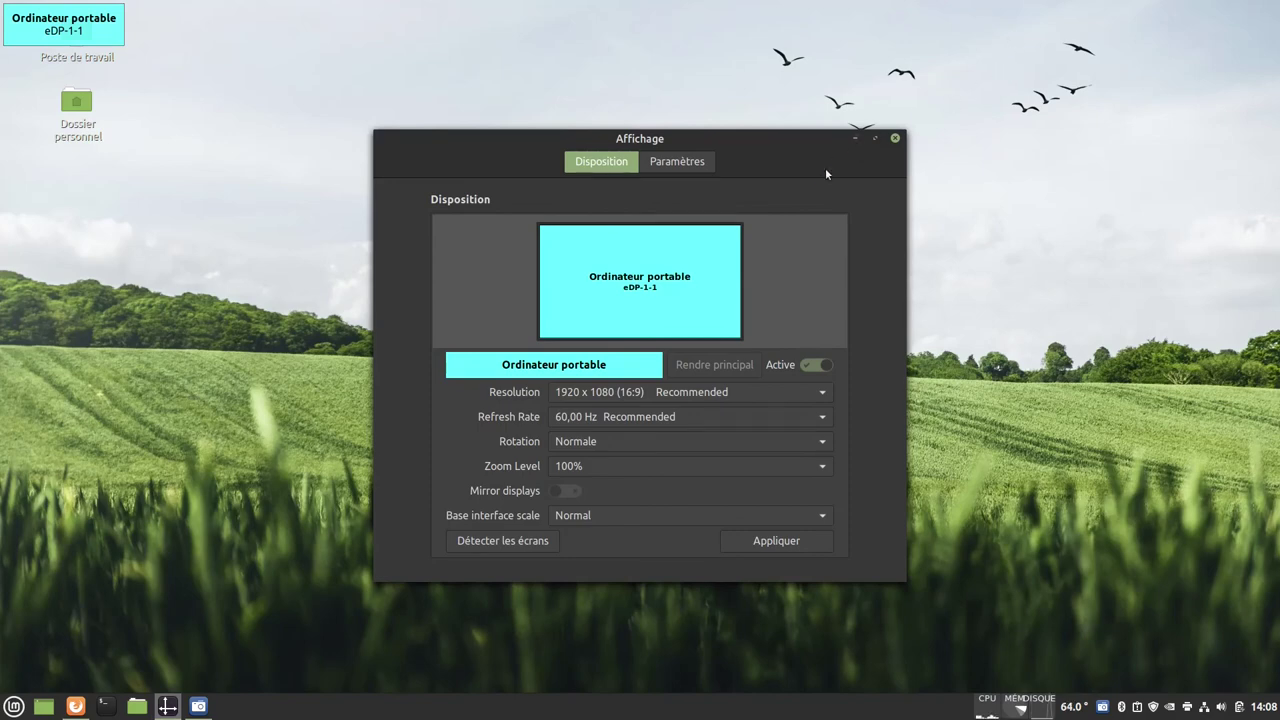
Step: Move the display settings window higher on the desktop, check the active graphics profile and dismiss the profile options
{"action": "left_click_drag", "start_coordinate": [789, 143], "coordinate": [845, 49]}
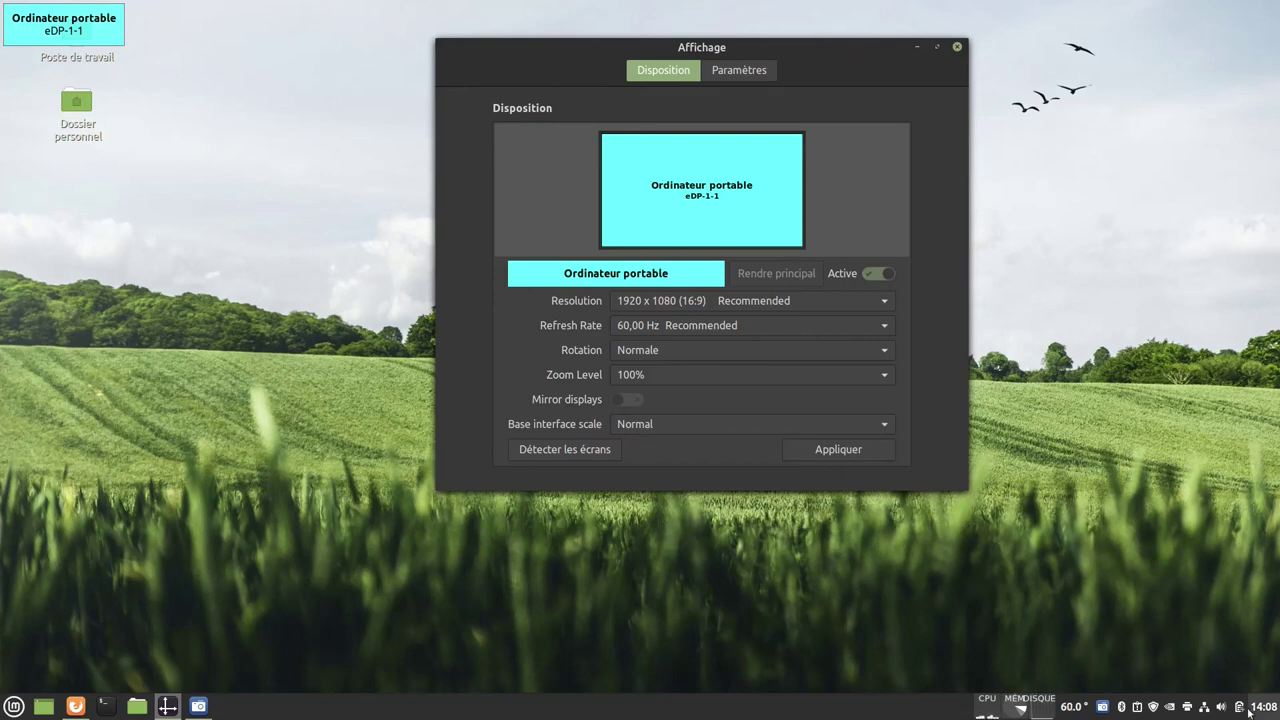
{"action": "left_click", "coordinate": [1172, 708]}
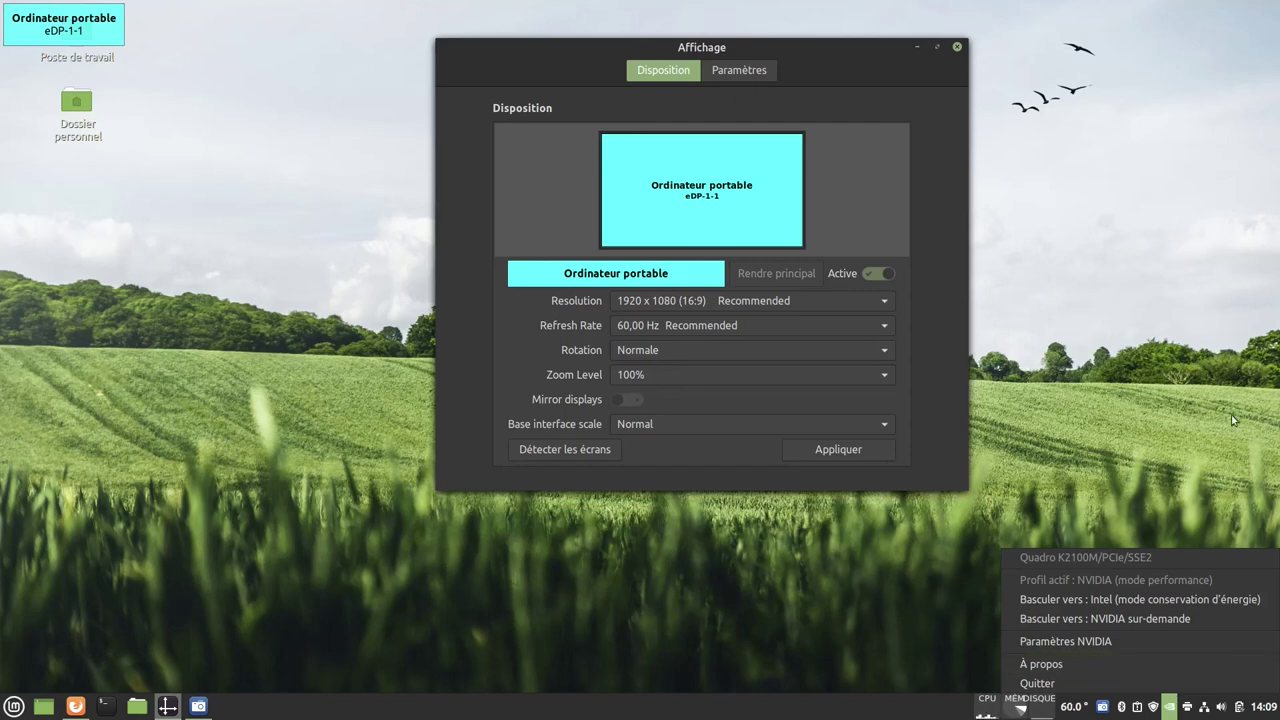
{"action": "left_click", "coordinate": [1189, 422]}
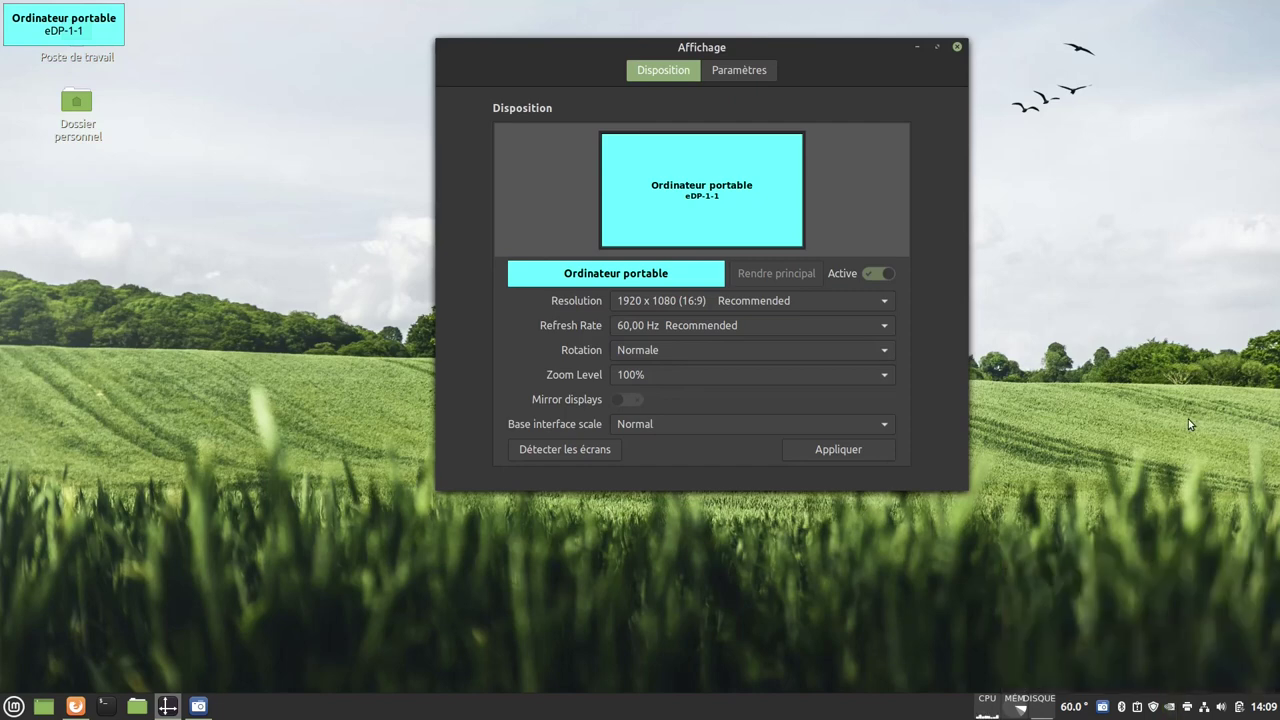